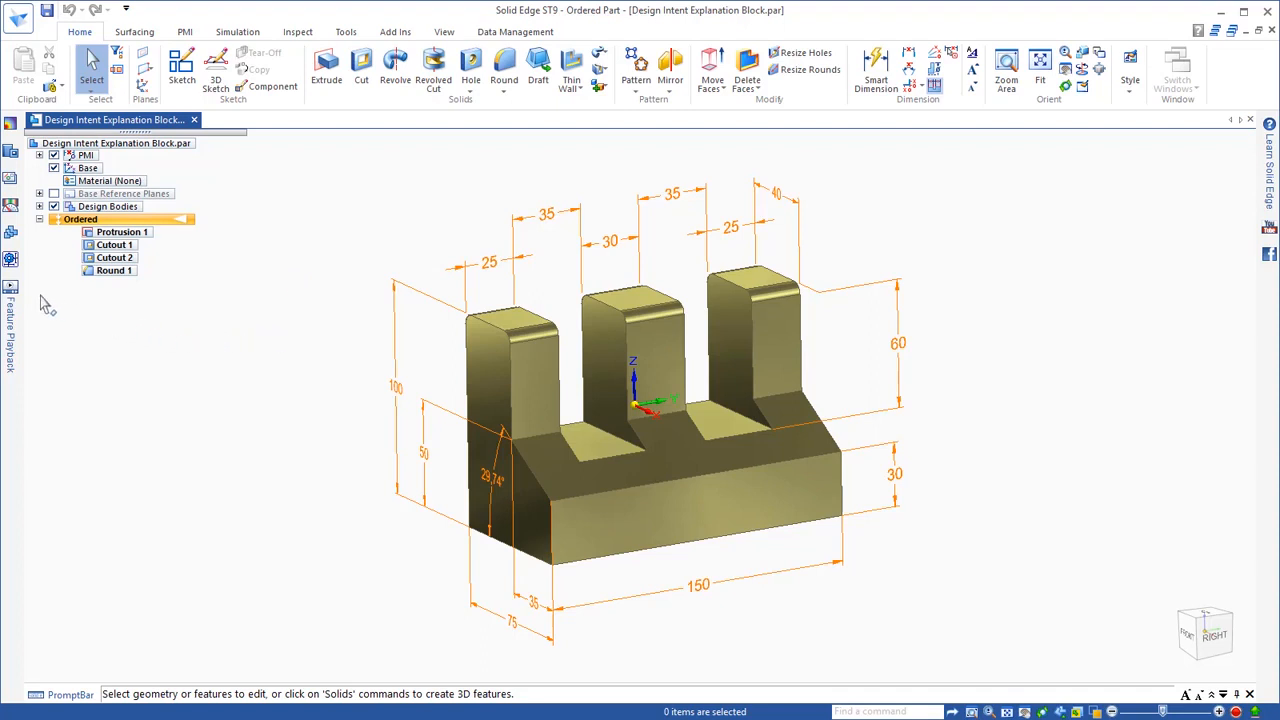
- Review the part's build order in feature playback, from Protrusion 1 through Cutout 1 and Cutout 2 to Round 1
left_click(9, 292)
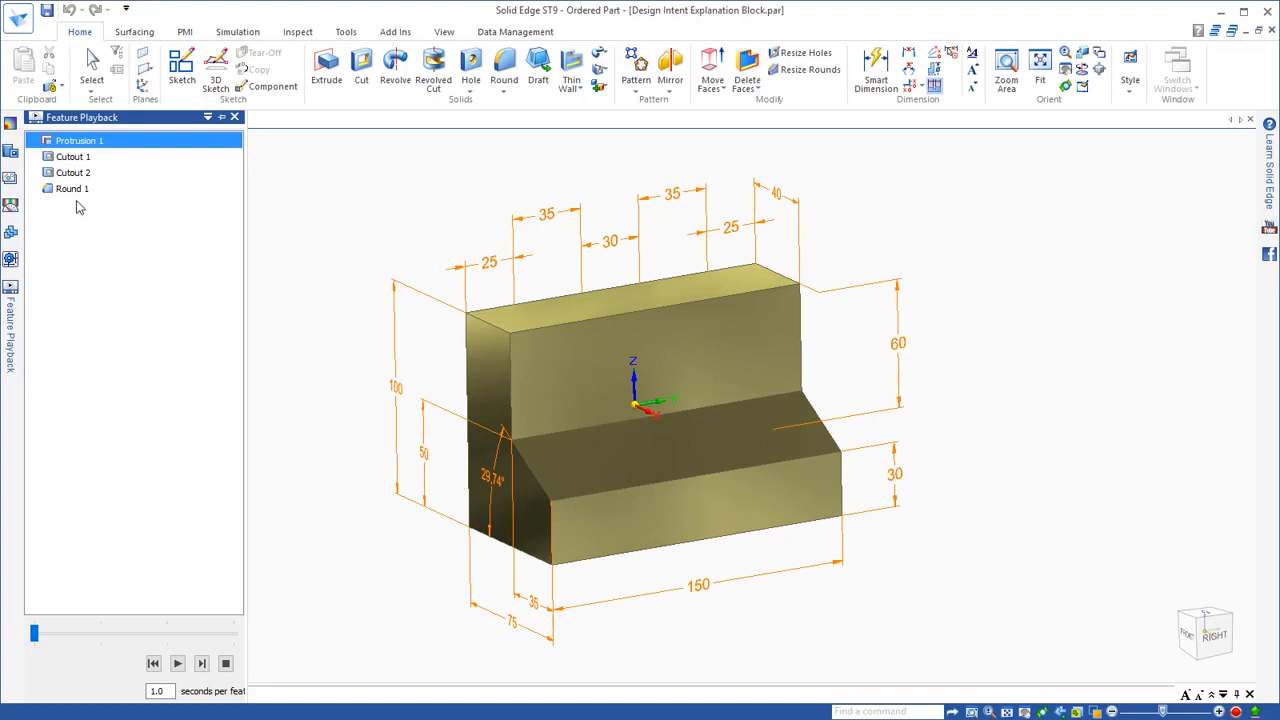
left_click(73, 158)
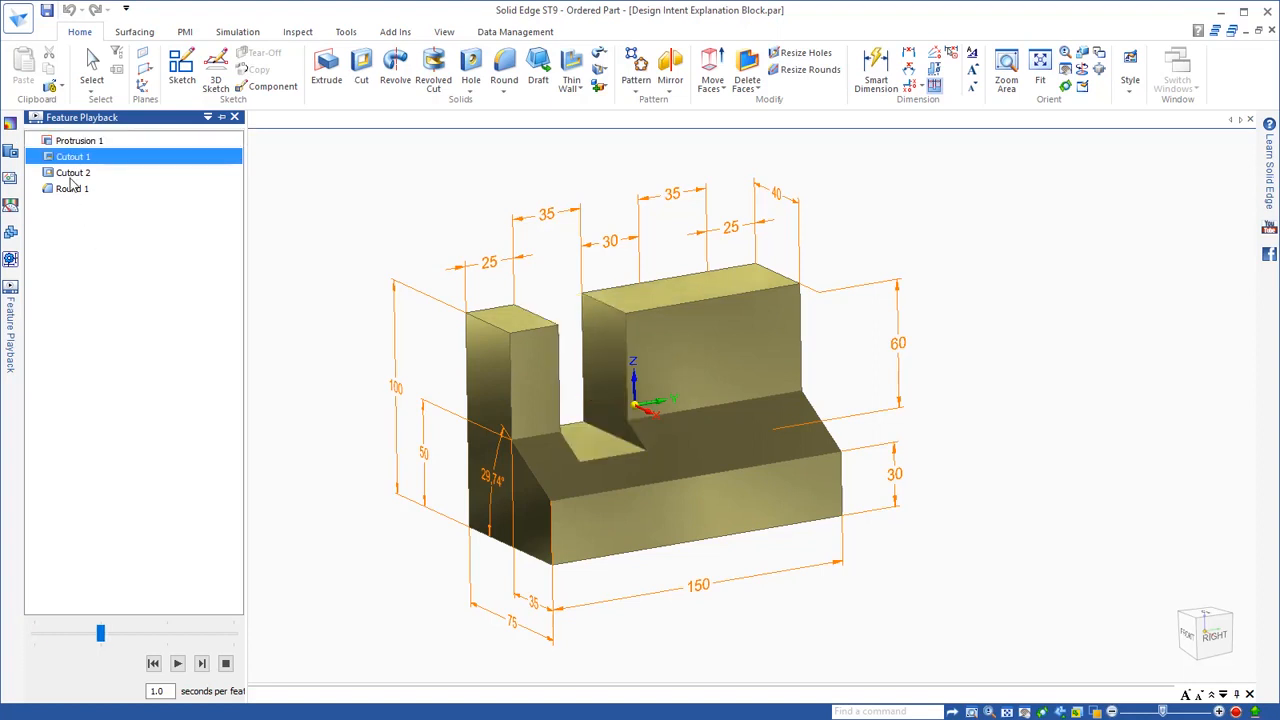
left_click(72, 177)
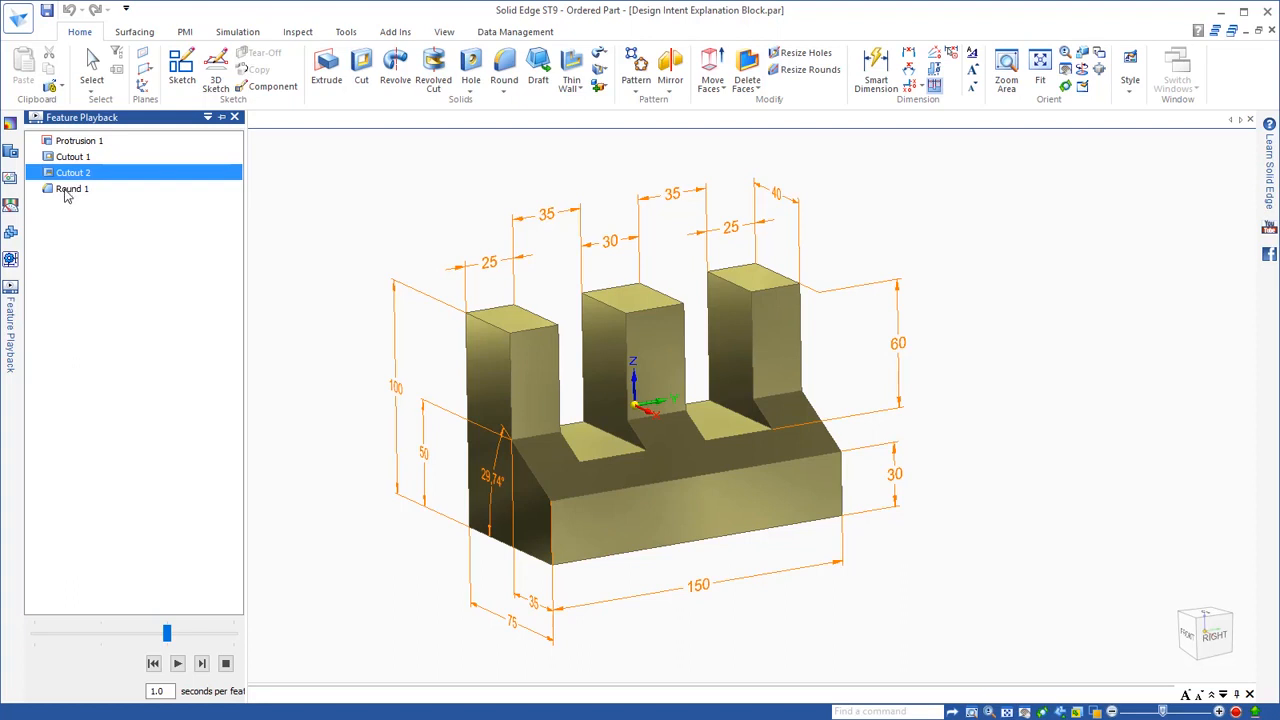
left_click(66, 192)
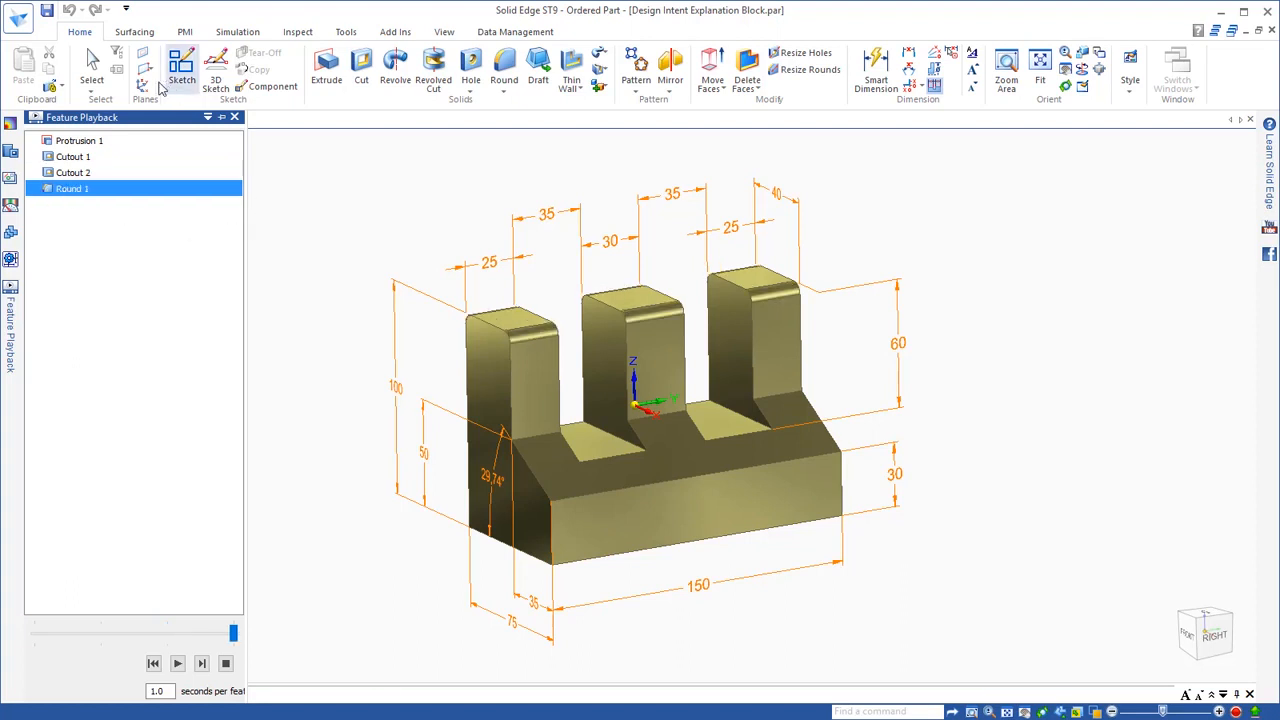
left_click(92, 64)
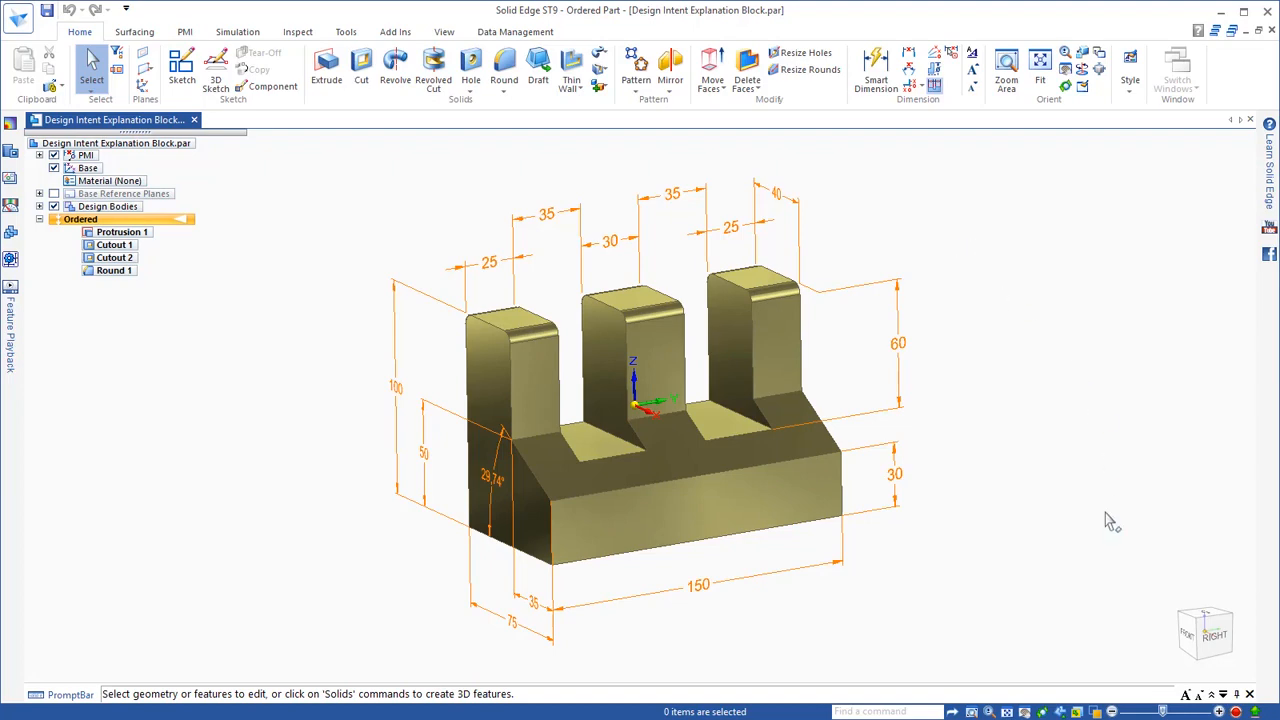
- Open the profile sketch of Protrusion 1 for editing and hide the PMI dimensions
middle_click_drag(1031, 568, 765, 593)
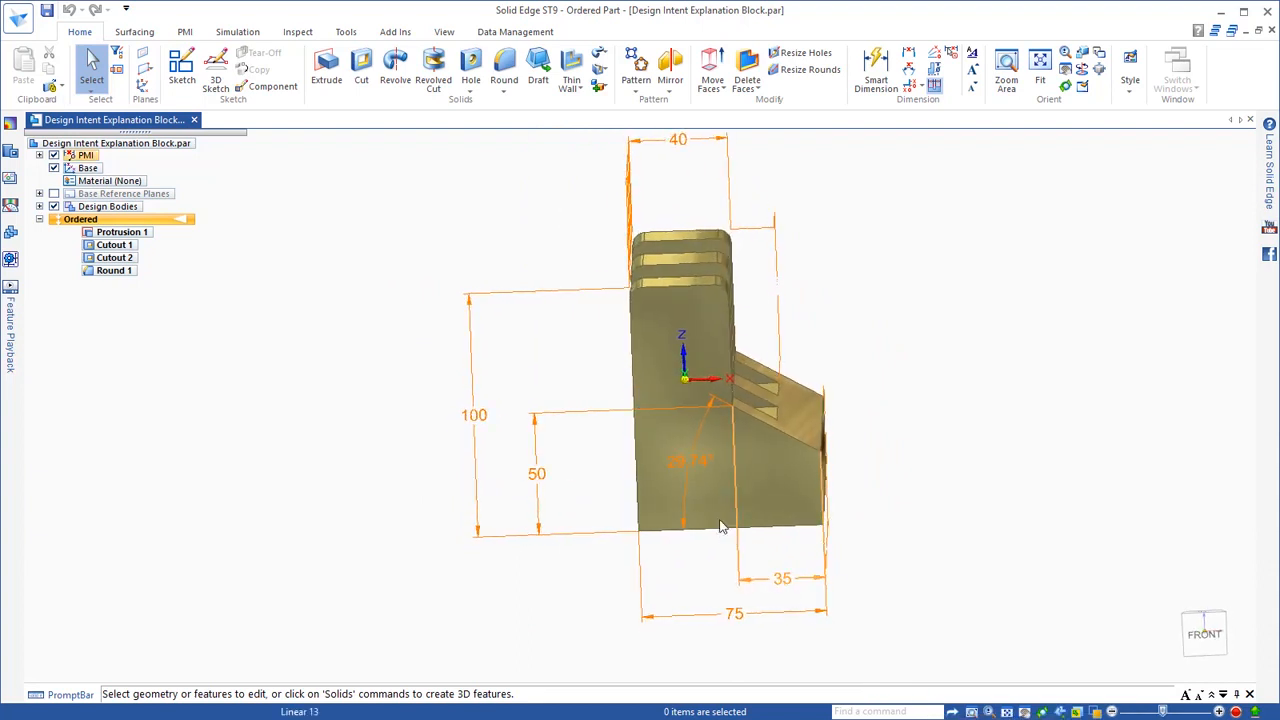
mouse_move(1054, 549)
middle_mouse_down()
mouse_move(961, 515)
mouse_move(960, 481)
mouse_move(997, 451)
mouse_move(762, 293)
mouse_move(634, 251)
mouse_move(666, 232)
middle_mouse_up()
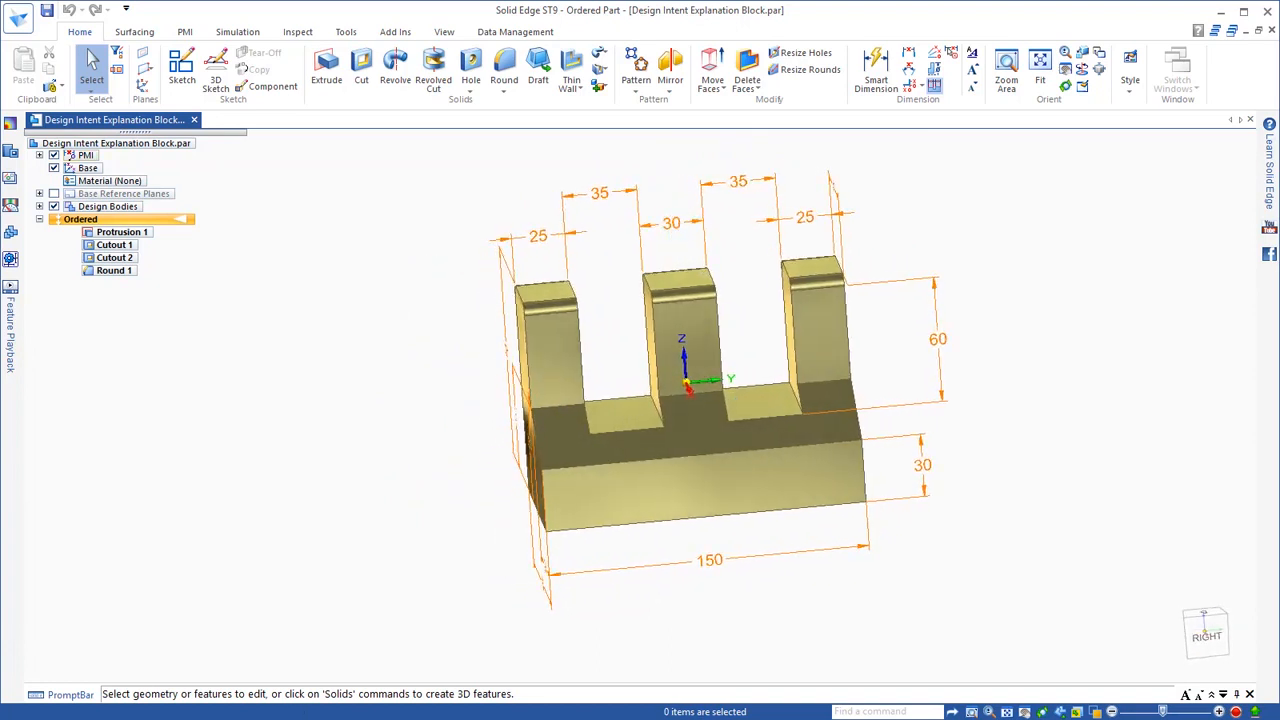
middle_click_drag(1045, 285, 1047, 283)
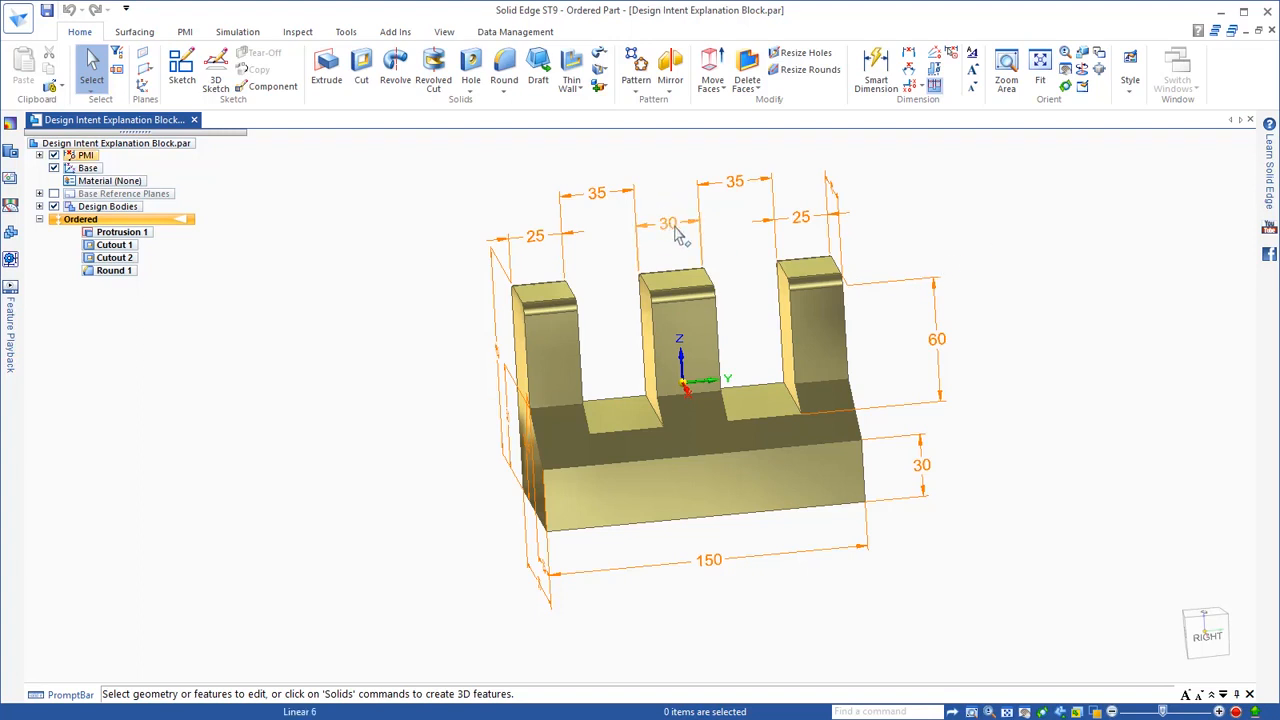
middle_click_drag(1019, 236, 1018, 236)
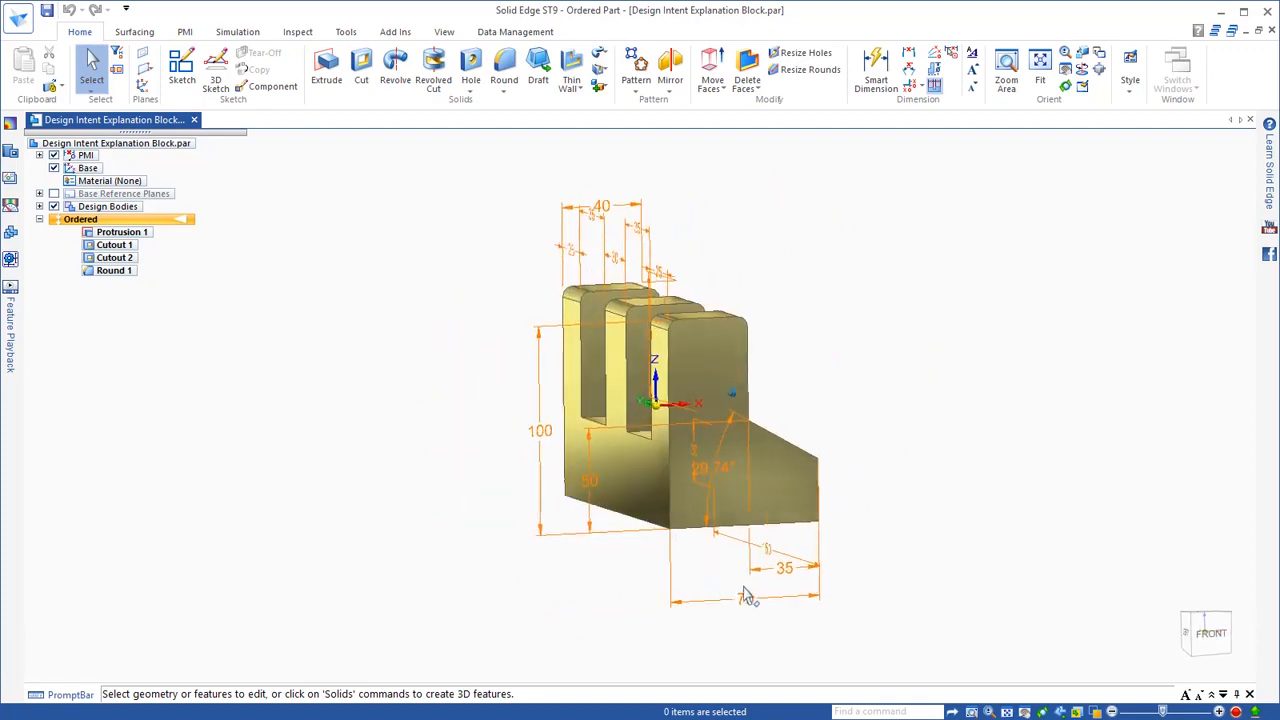
left_click(120, 236)
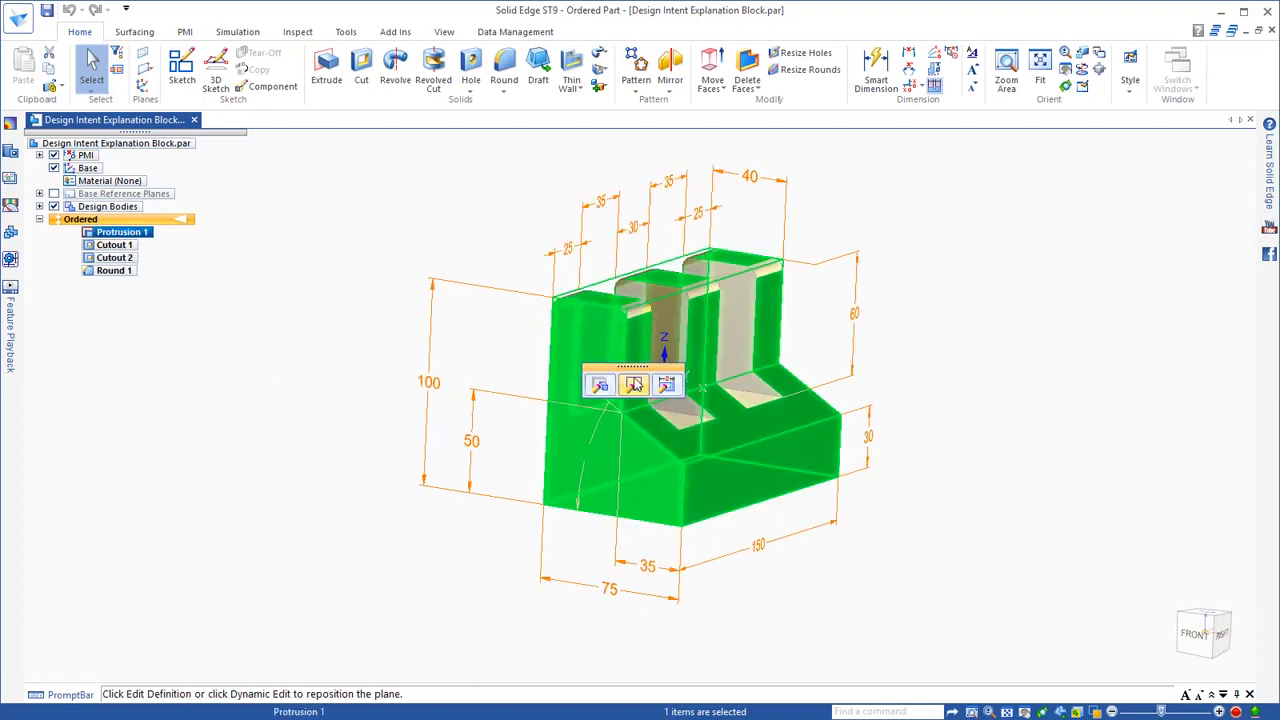
left_click(601, 387)
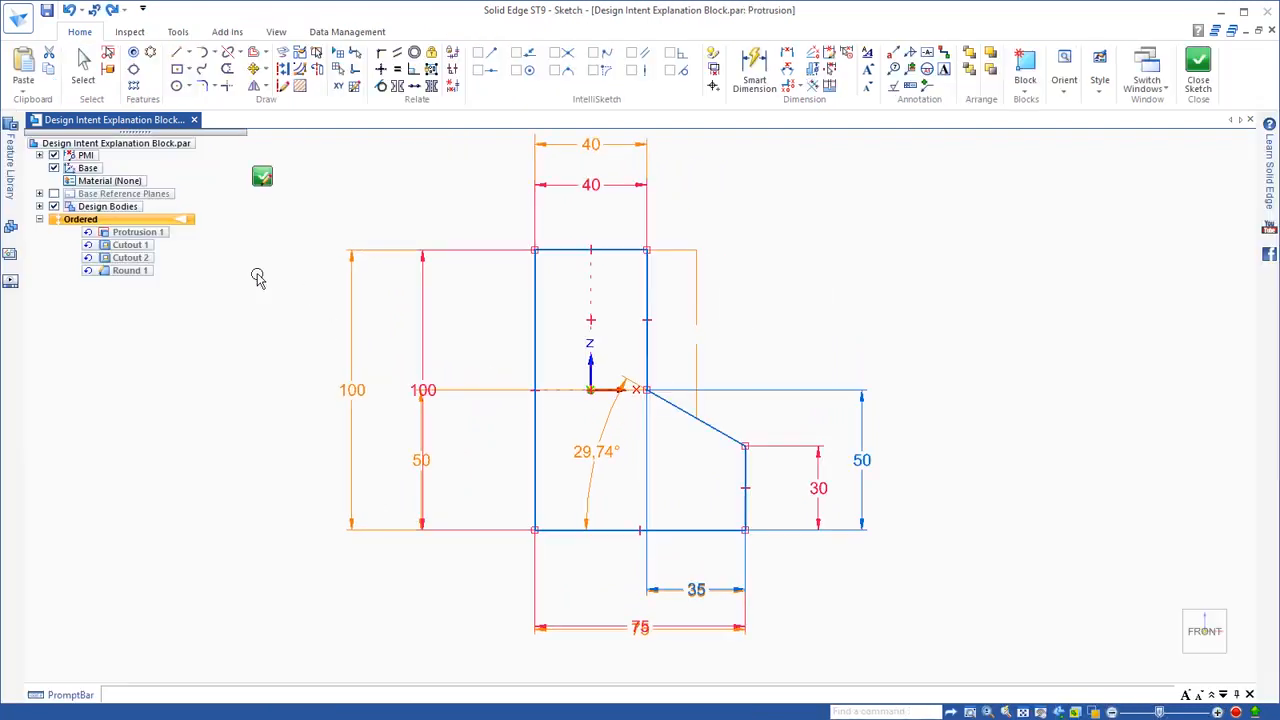
left_click(54, 156)
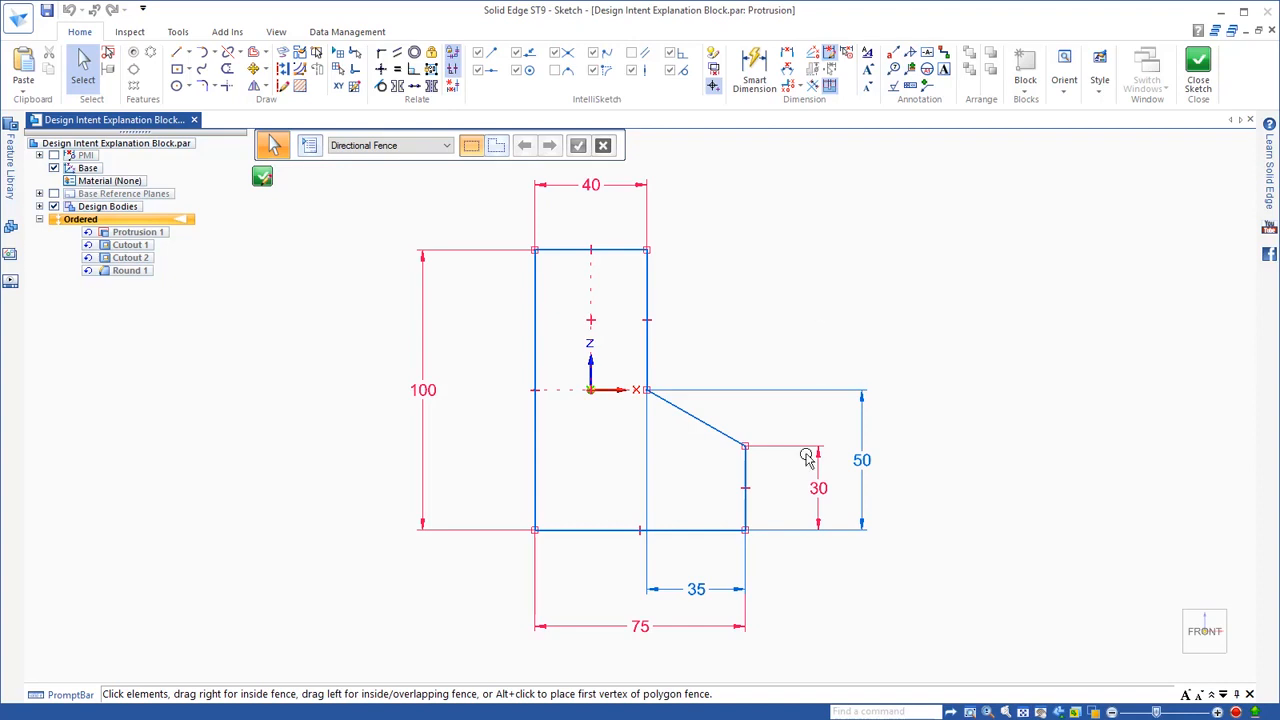
- Try an overall base width of 100 mm in the profile and undo the change
left_click(640, 626)
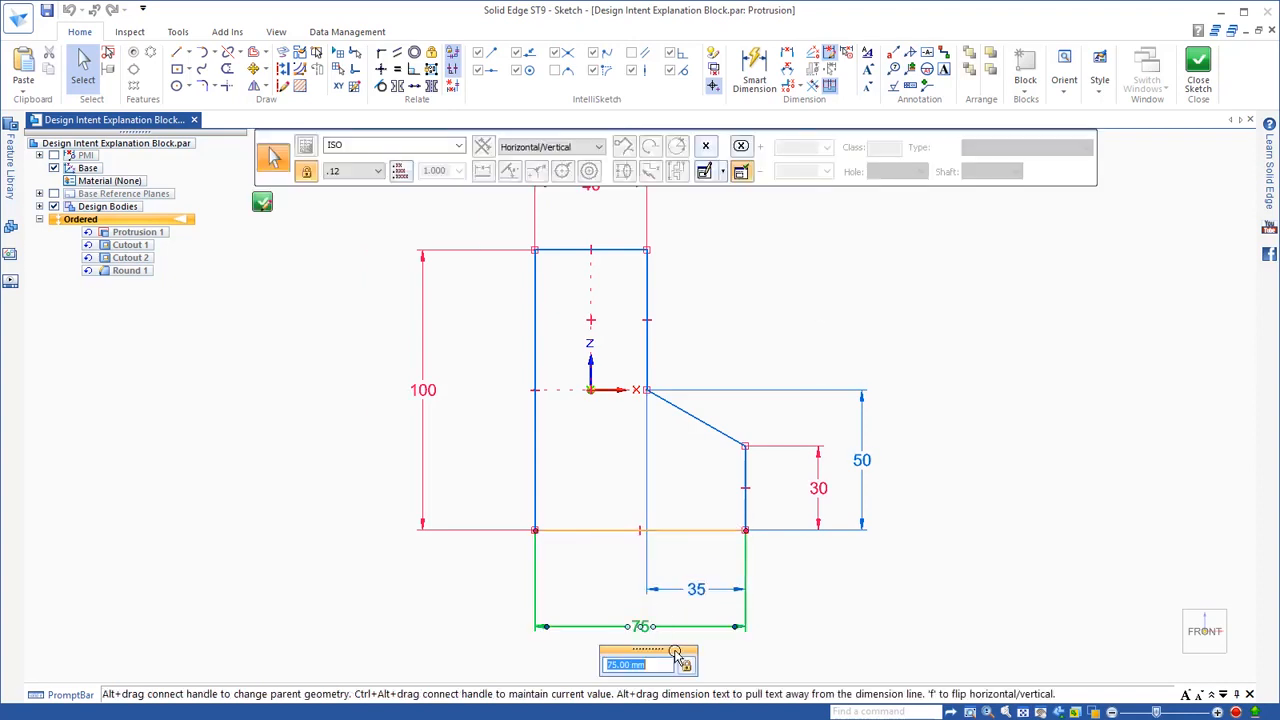
type("100")
key("Return")
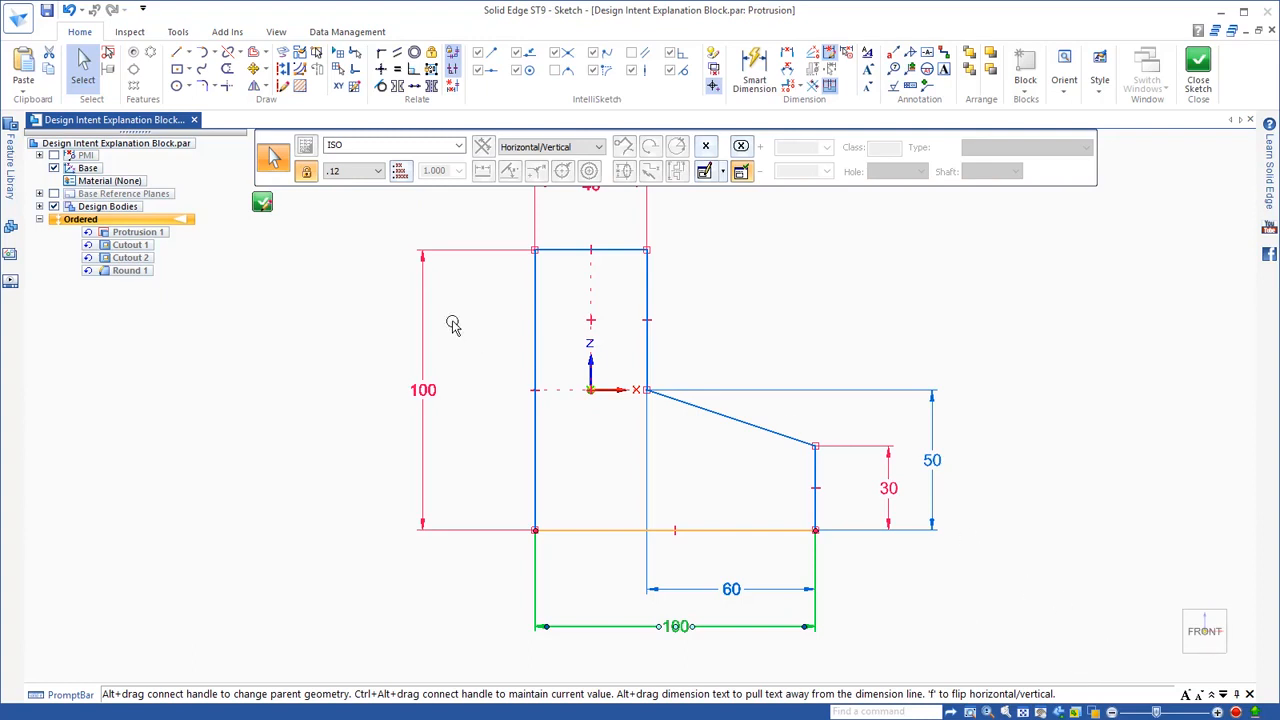
left_click(290, 300)
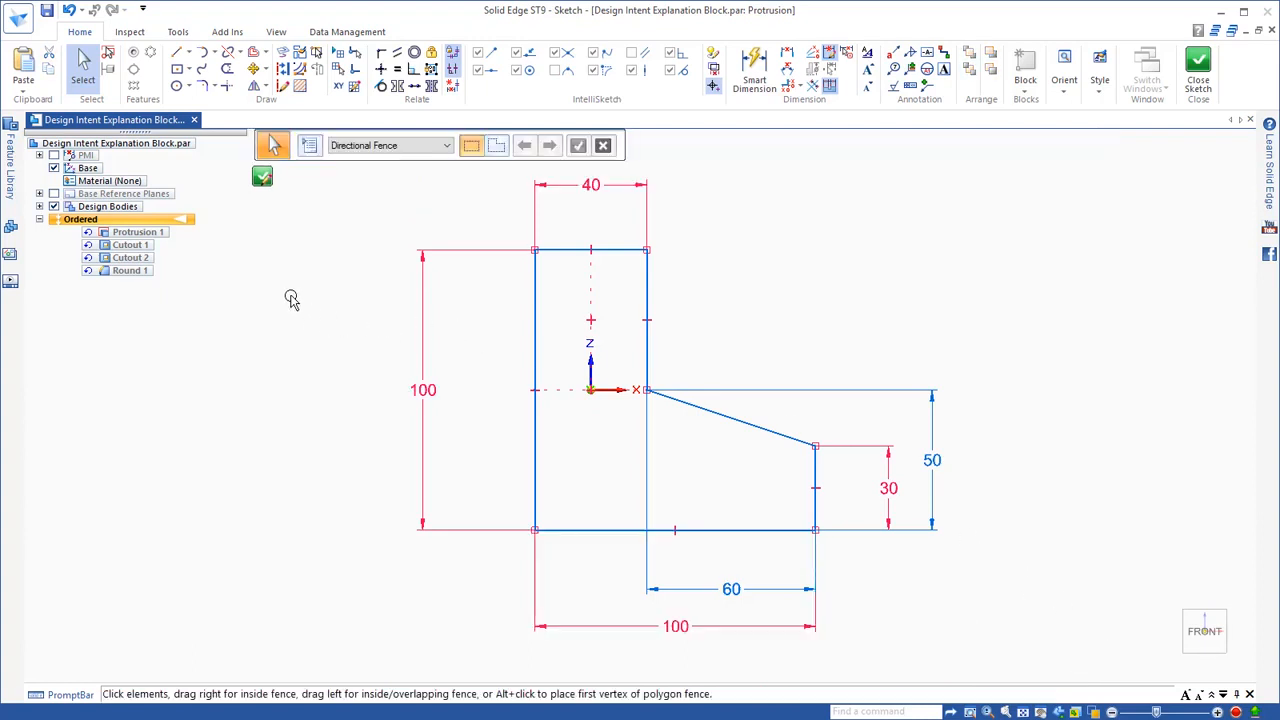
key("ctrl+z")
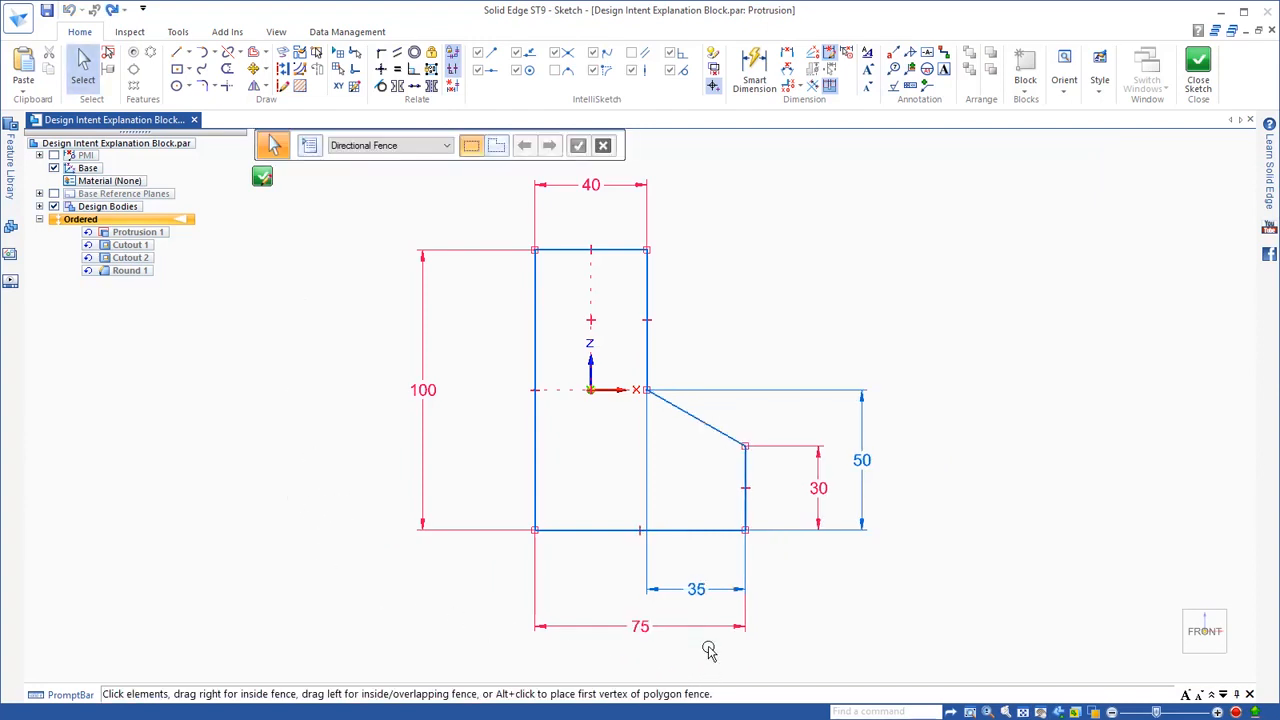
- Unlock the 40 mm top width so it is driven and lock the 35 mm horizontal dimension so it is driving
left_click(696, 592)
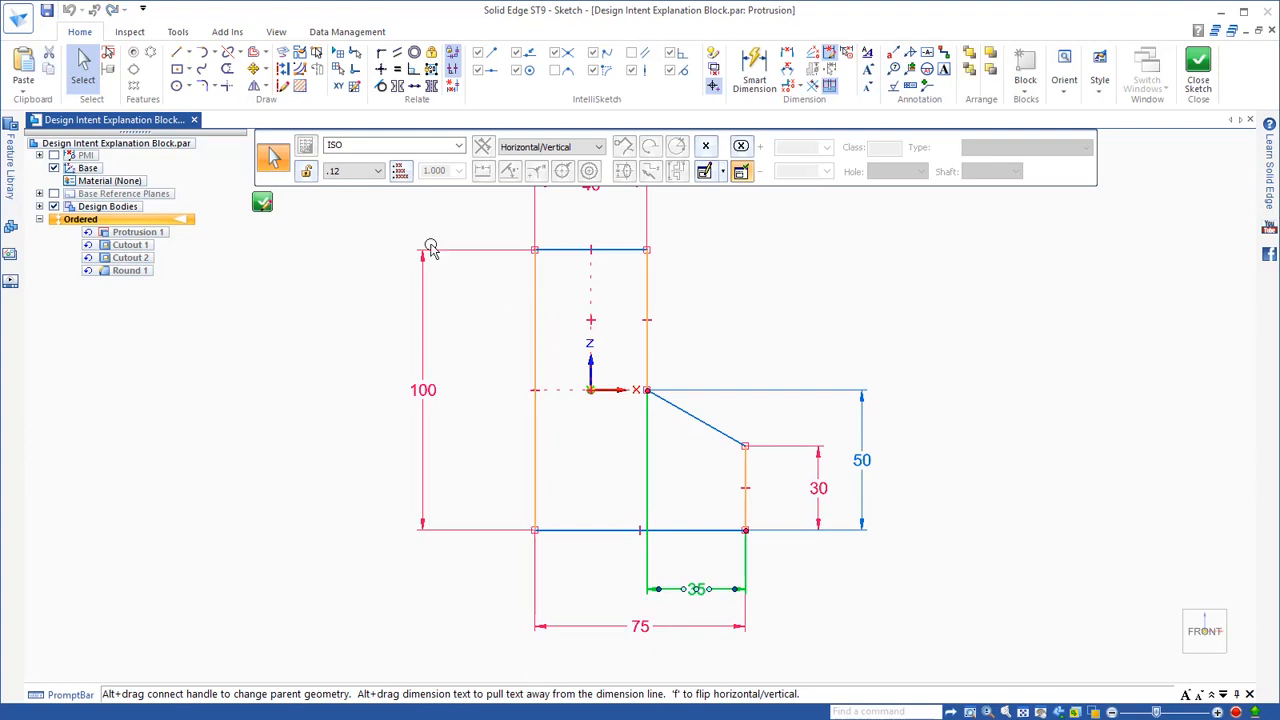
left_click(316, 271)
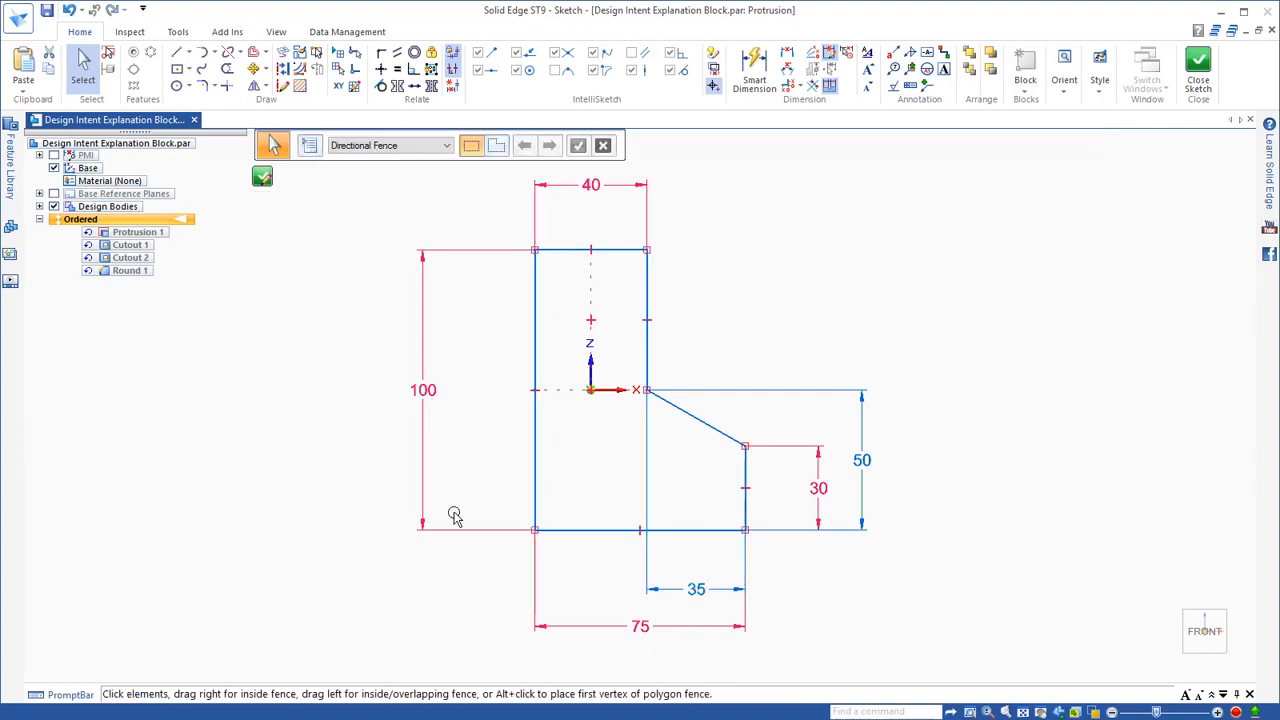
left_click(597, 189)
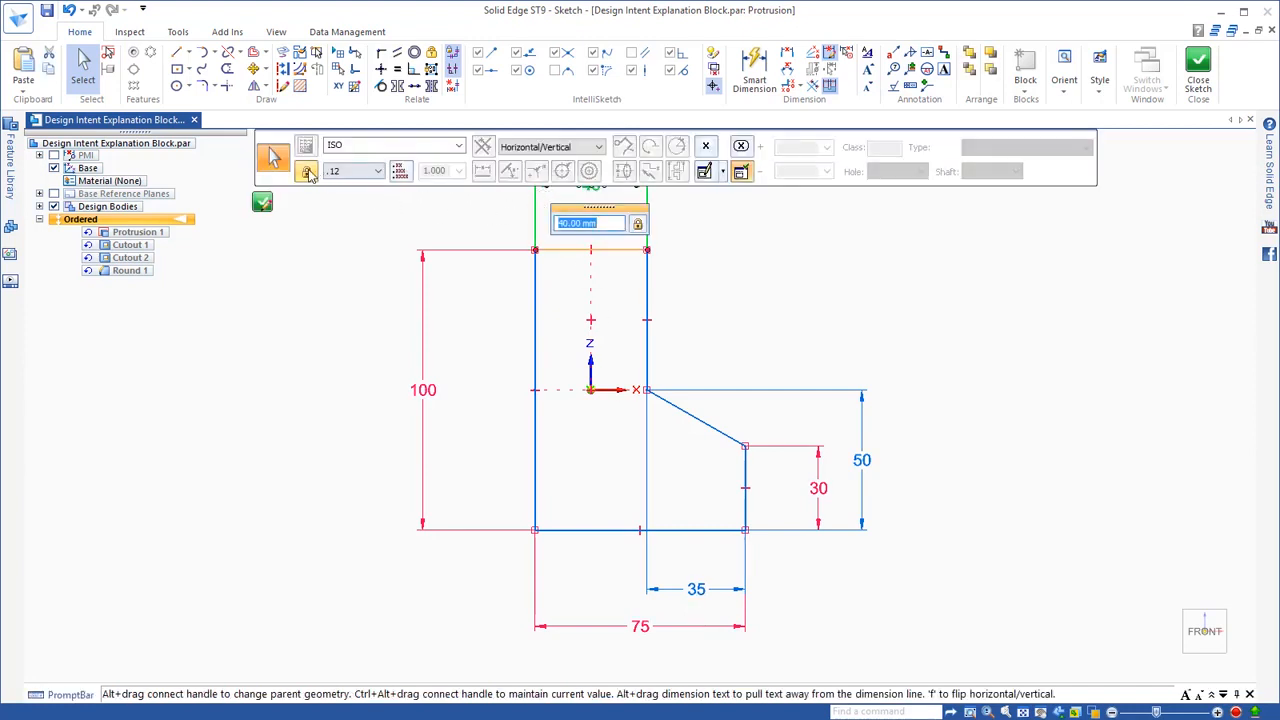
left_click(313, 222)
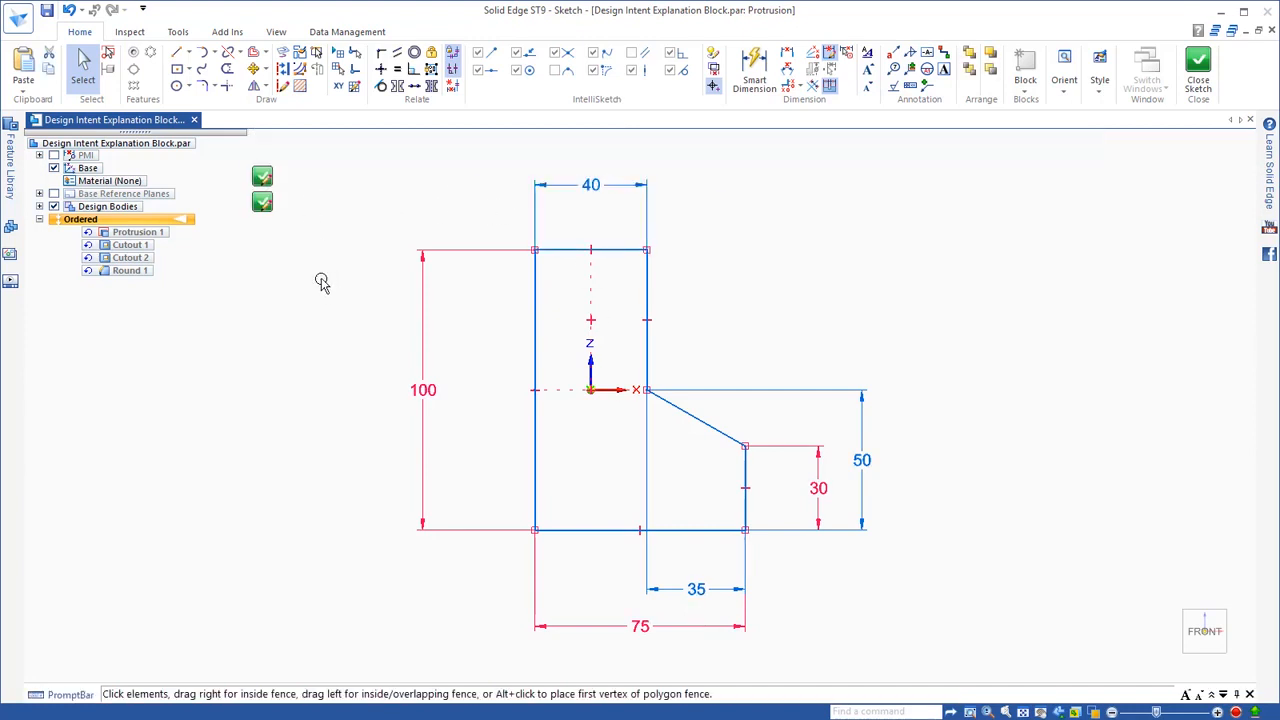
left_click(697, 599)
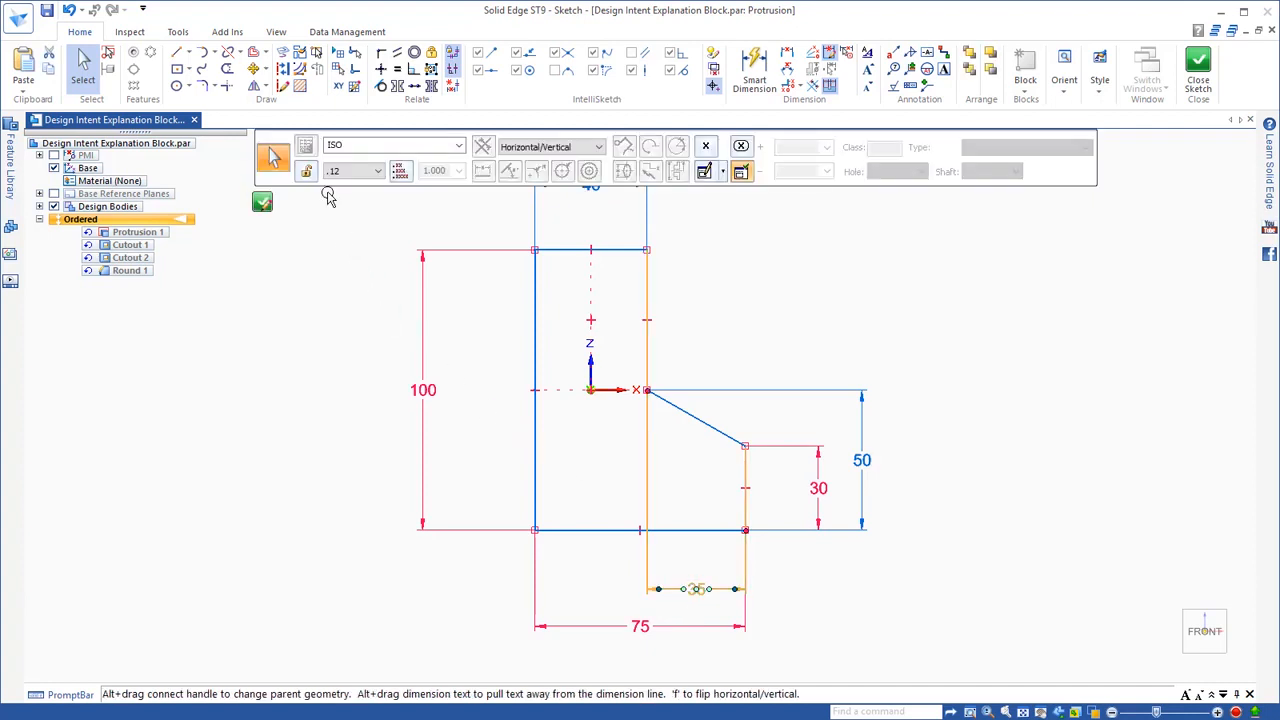
left_click(382, 493)
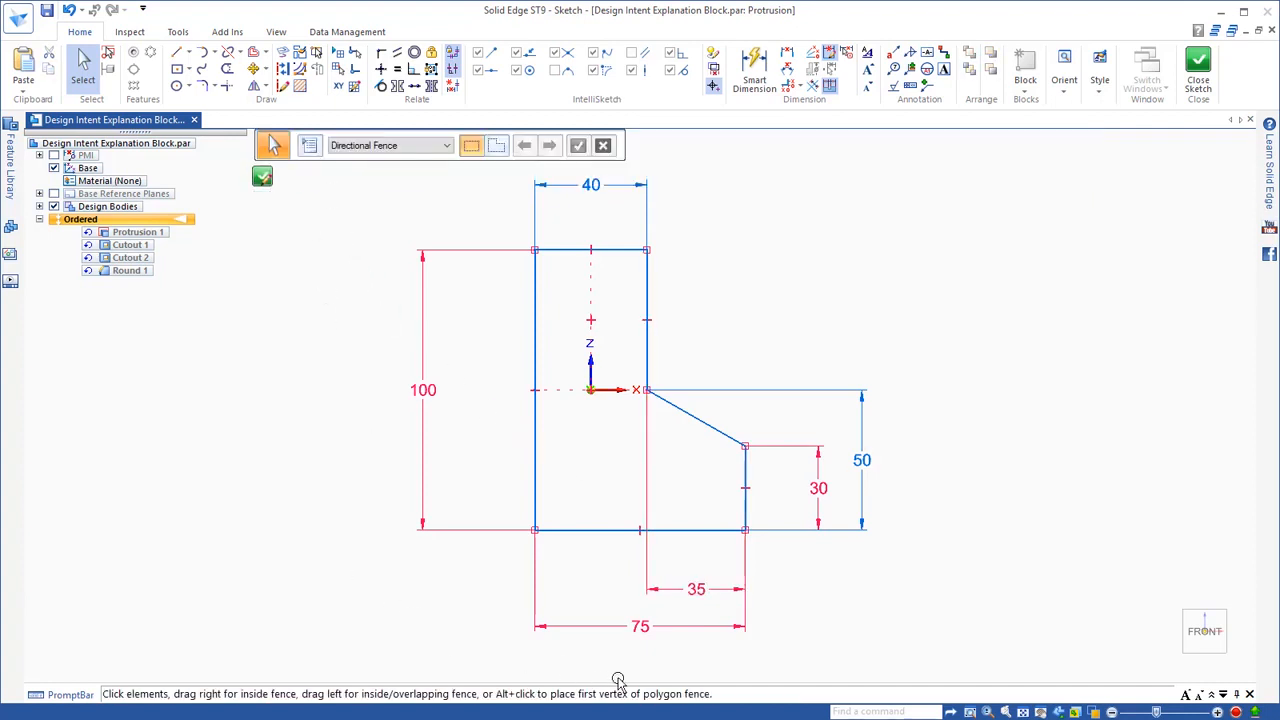
- Test the base width at 100 mm with the 35 mm dimension locked and undo the change
left_click(640, 637)
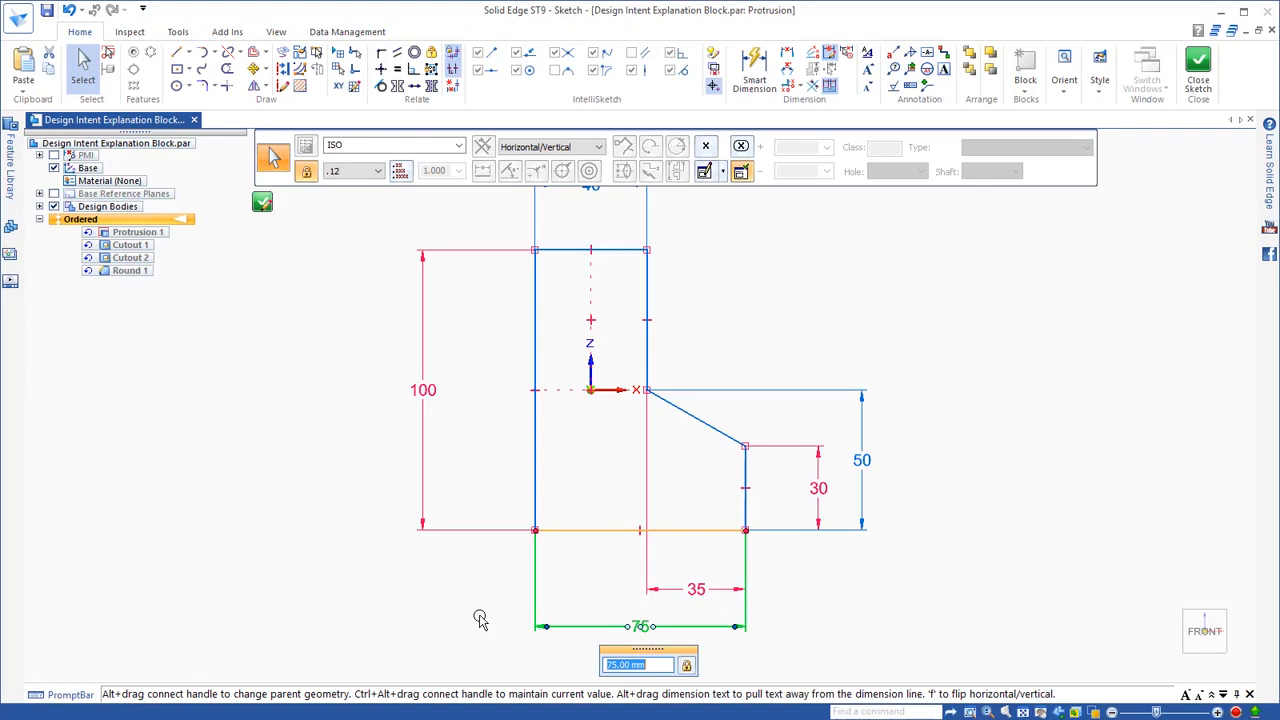
type("100")
key("Return")
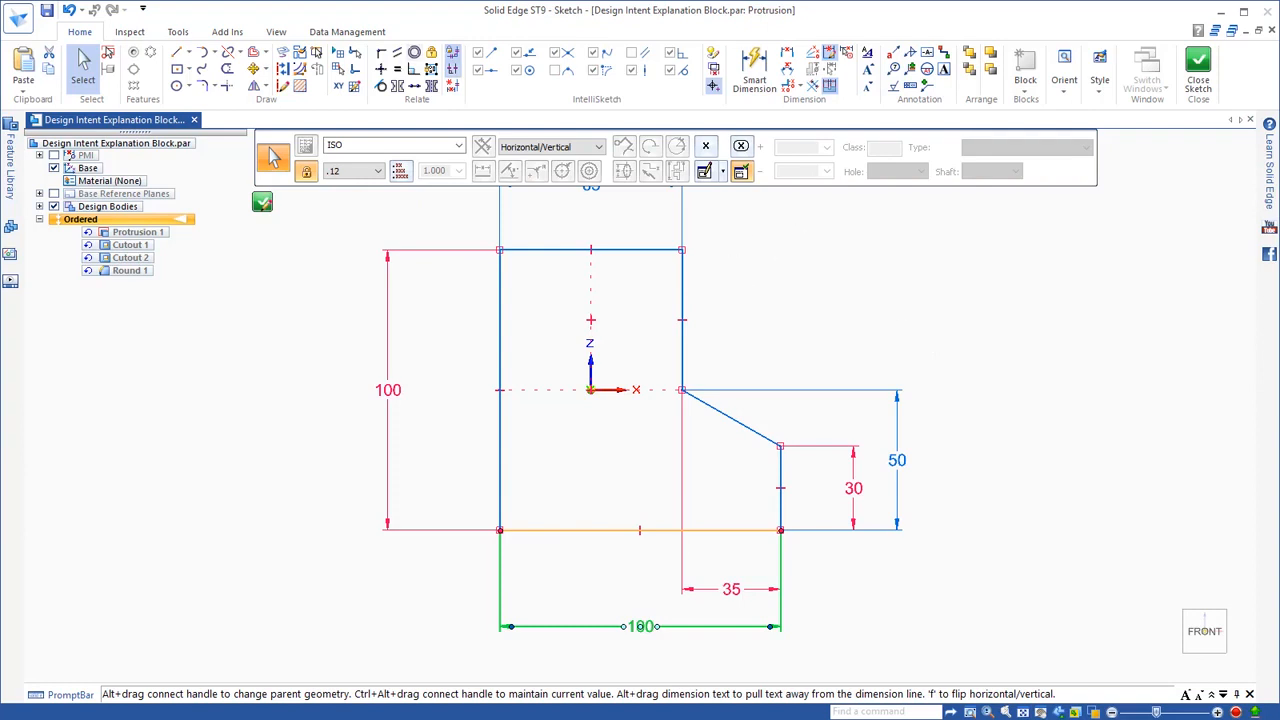
left_click(69, 10)
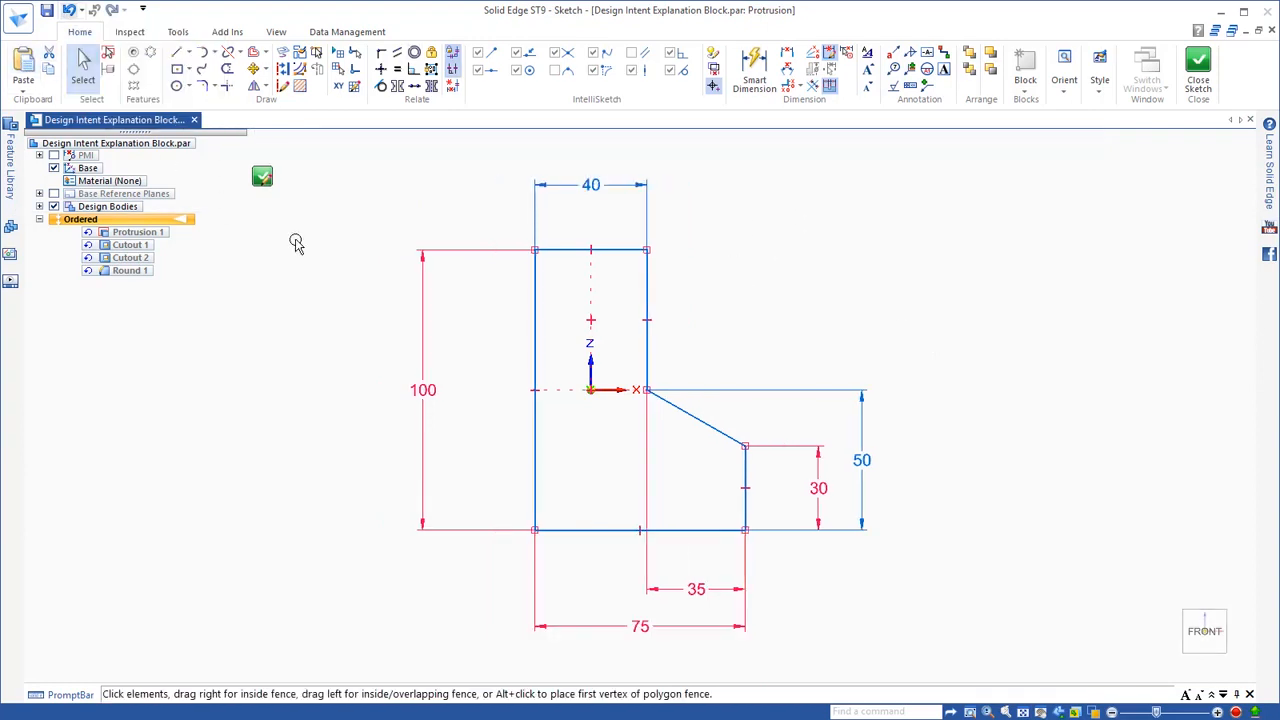
- Remove the top edge's vertical alignment with the origin and finish the protrusion edit with a base width of 100 mm
left_click(591, 283)
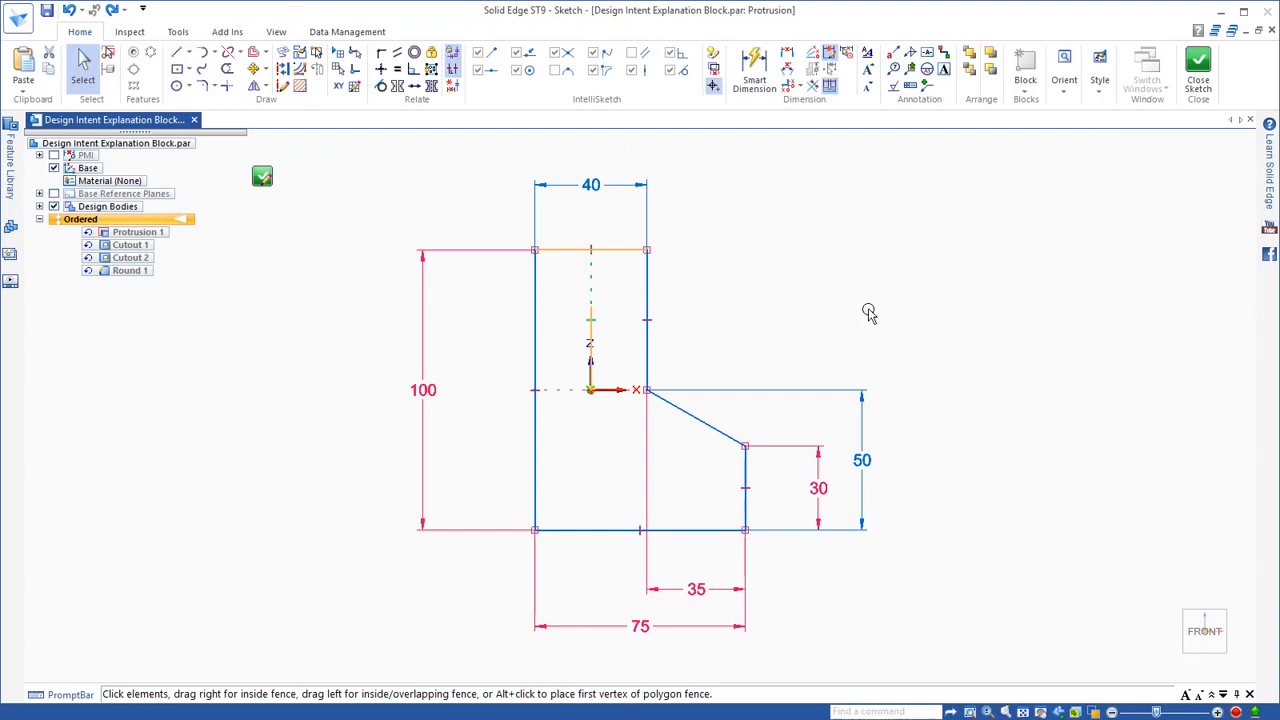
key("Delete")
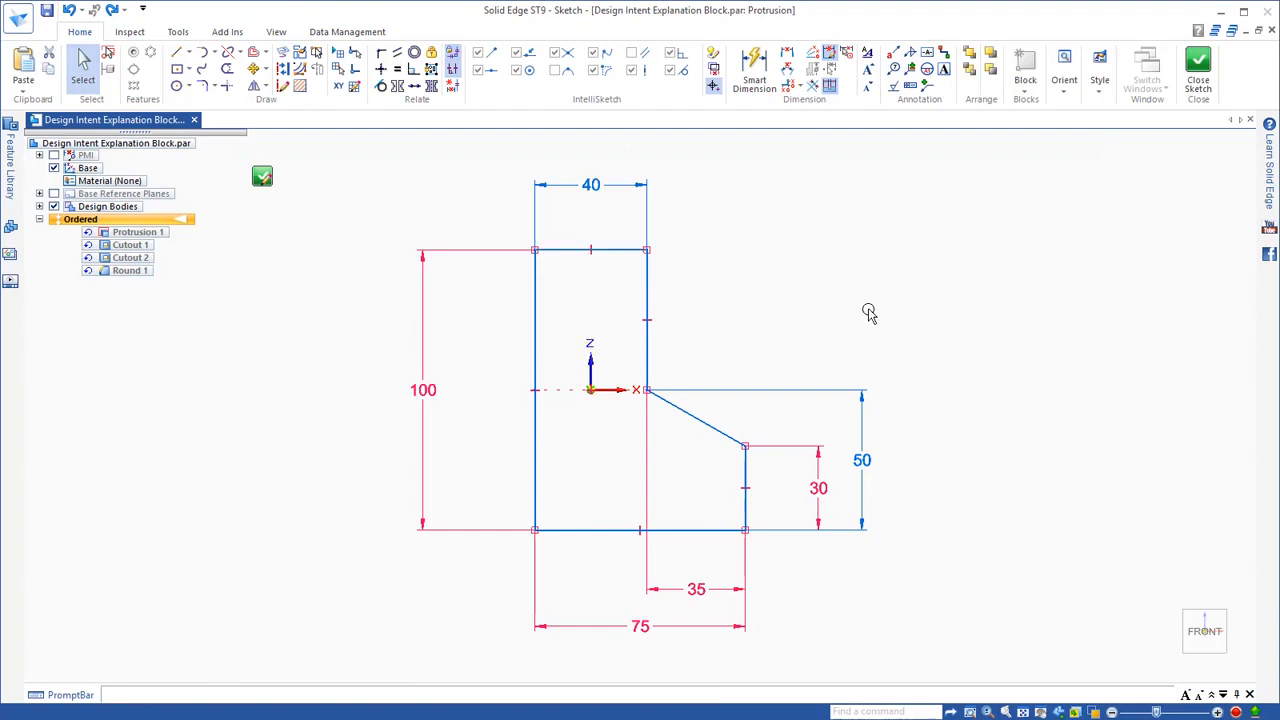
left_click(634, 624)
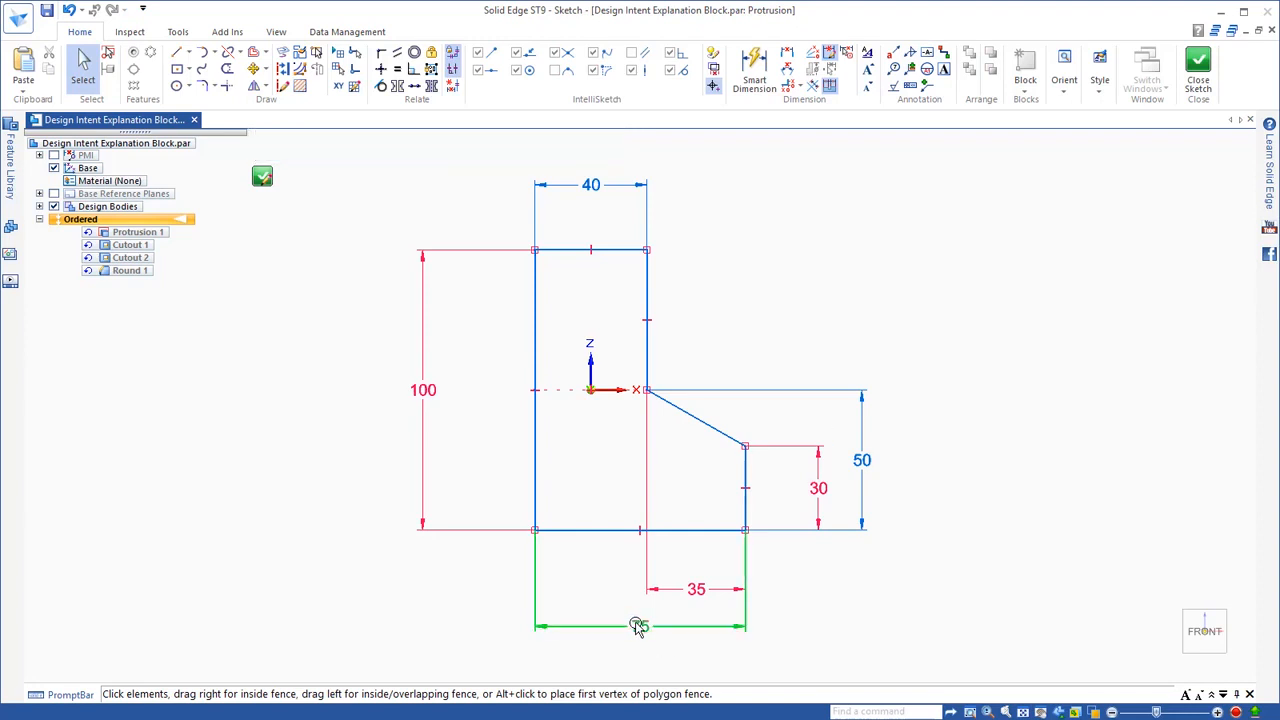
type("100")
key("Return")
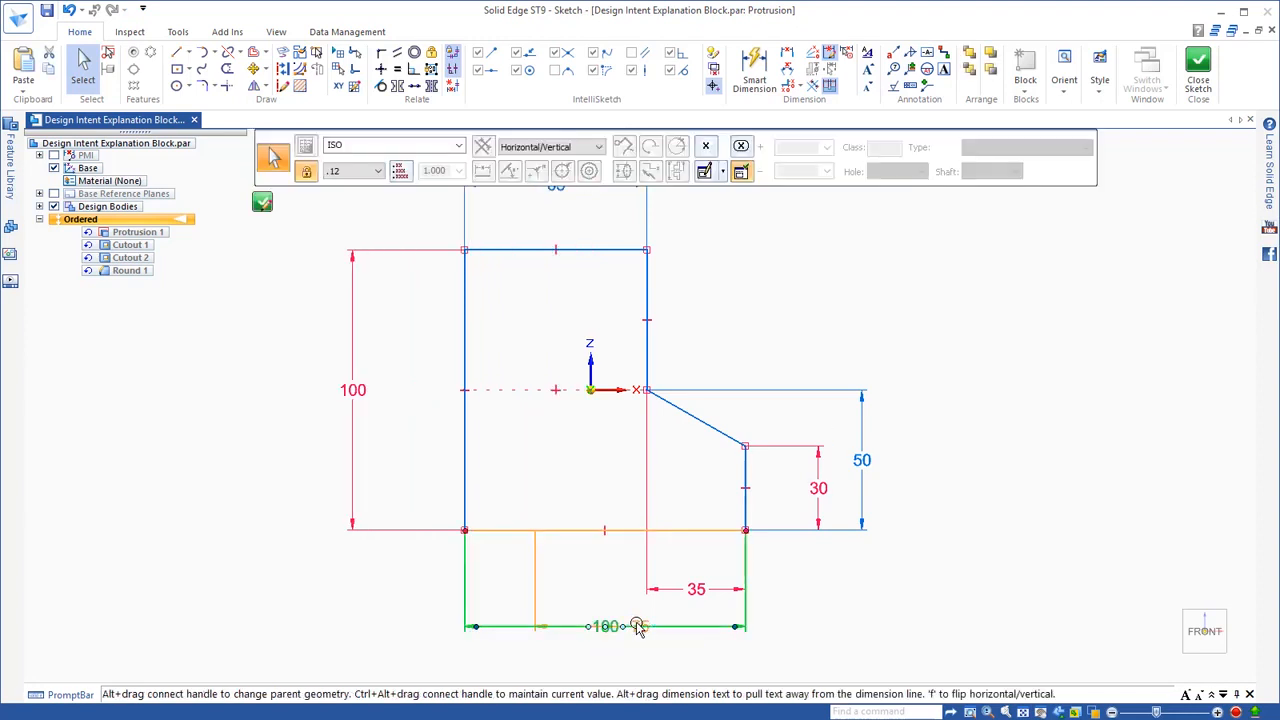
left_click(749, 314)
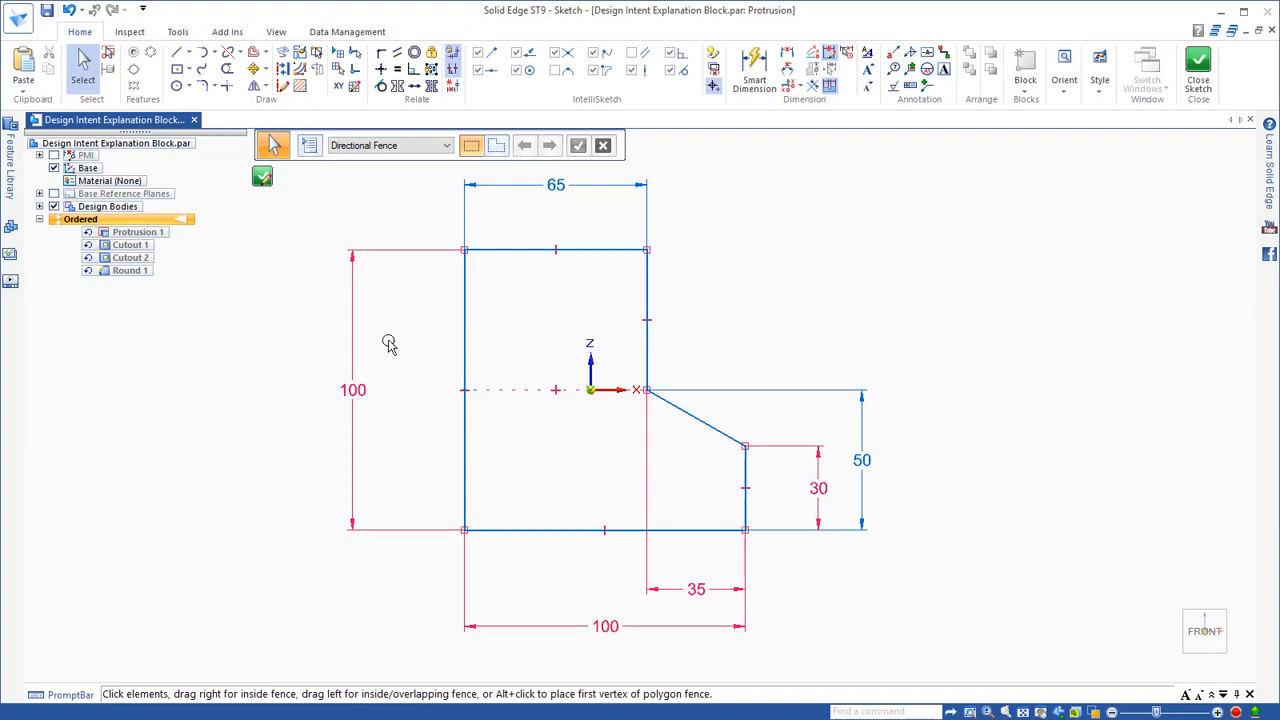
left_click(264, 179)
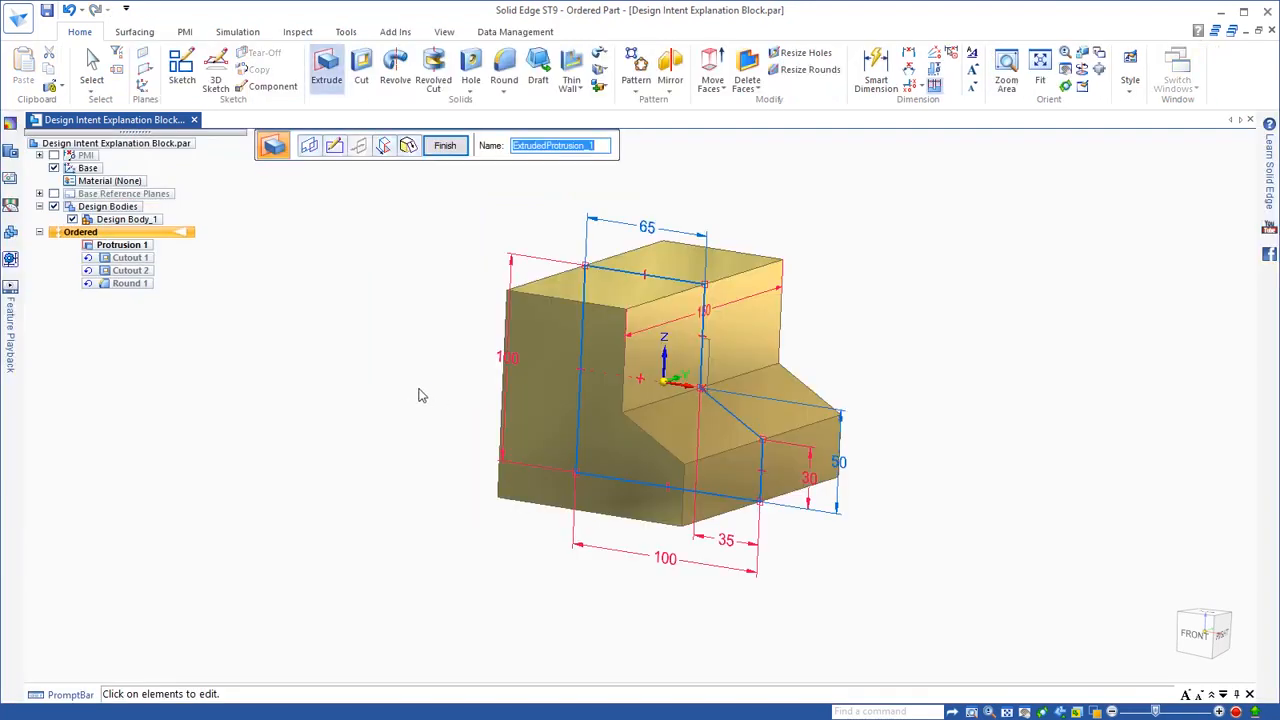
key("Return")
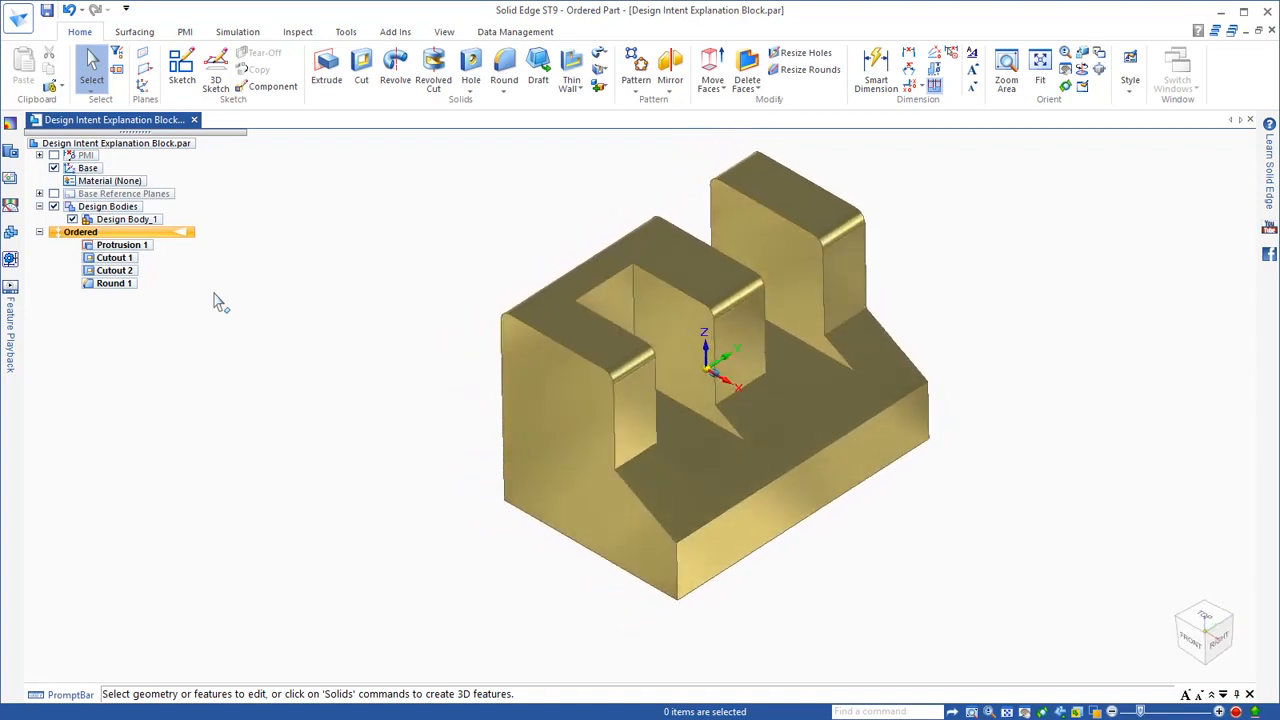
- Change the extent of Cutout 1 to Through Next so it cuts through the wider block, and finish the feature edit
left_click(114, 259)
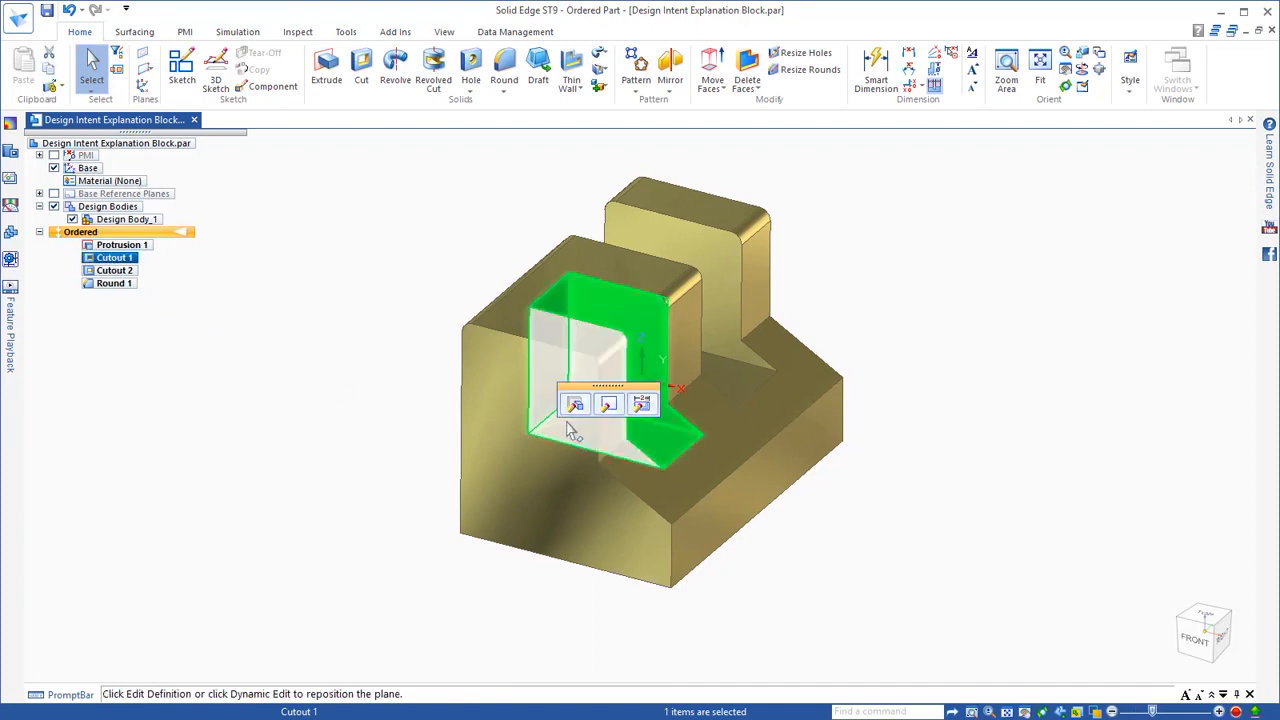
left_click(575, 405)
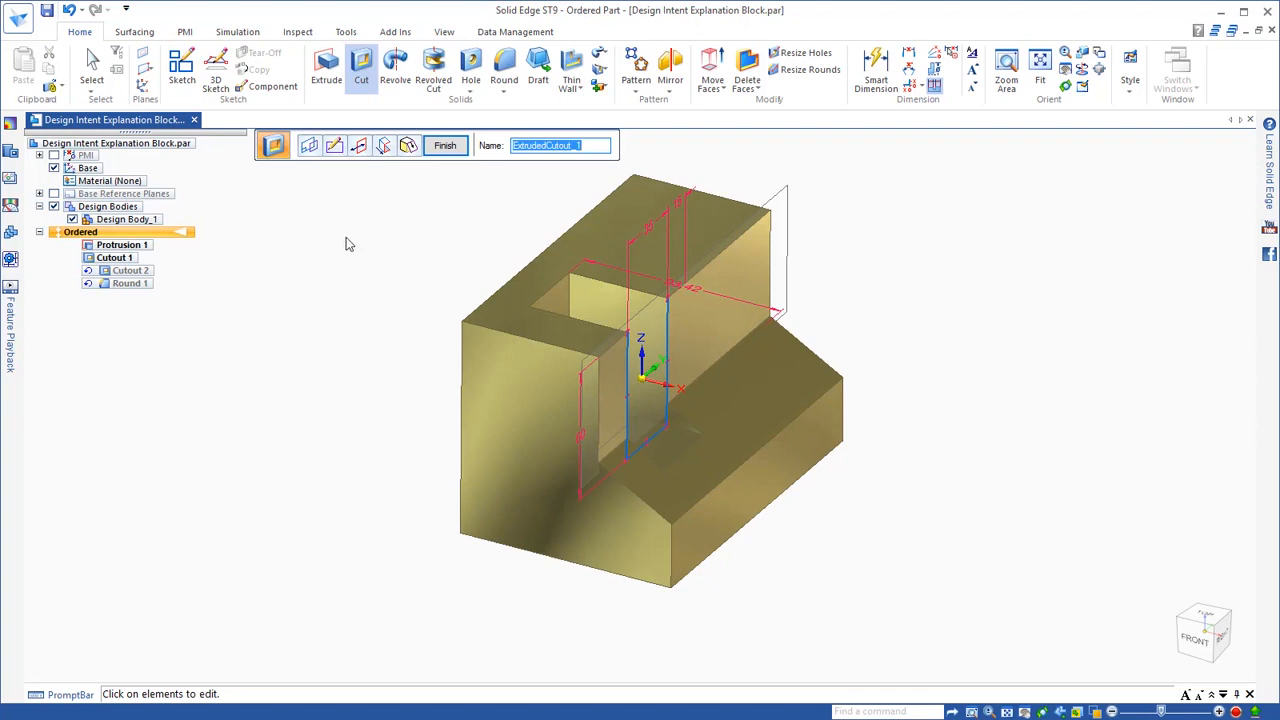
left_click(385, 147)
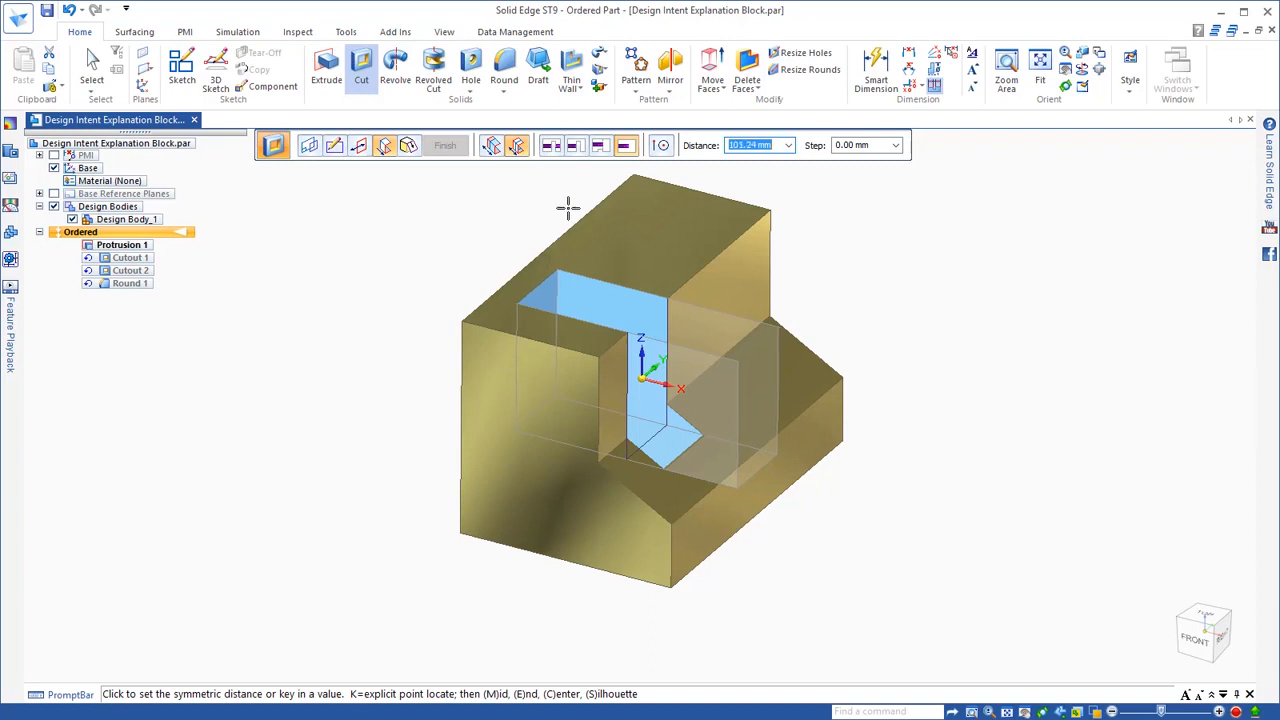
left_click(576, 147)
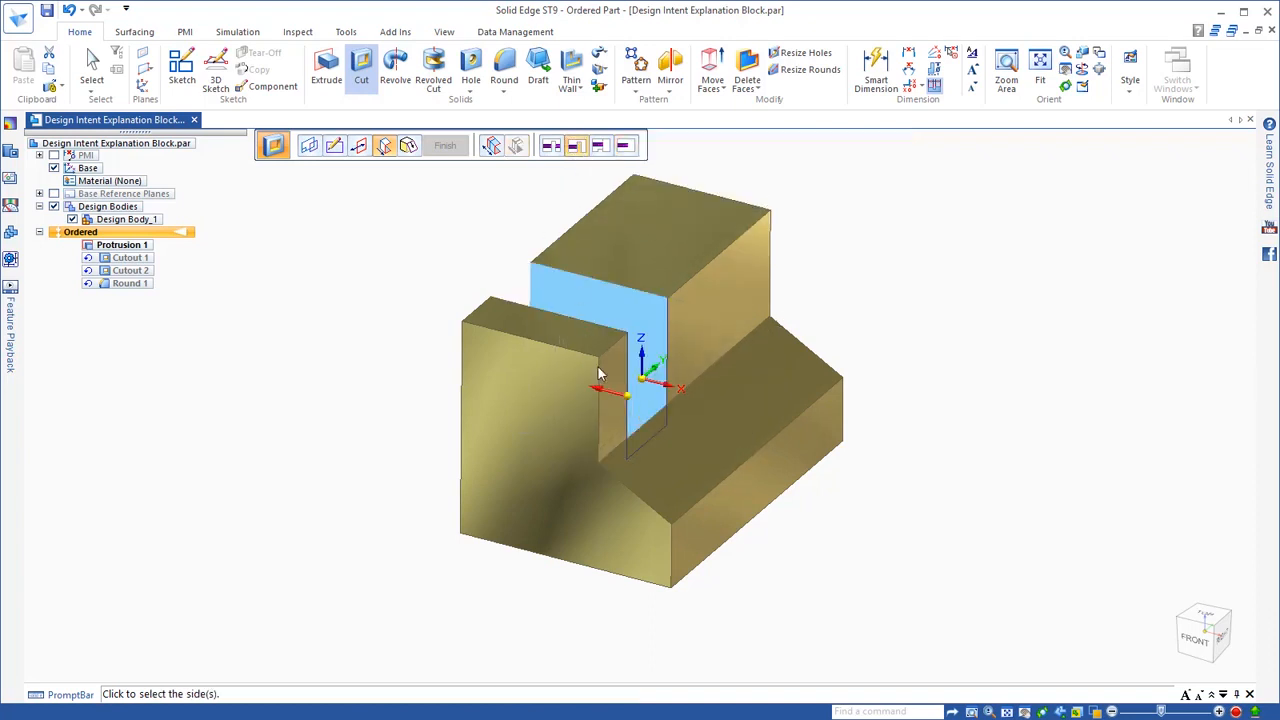
left_click(623, 401)
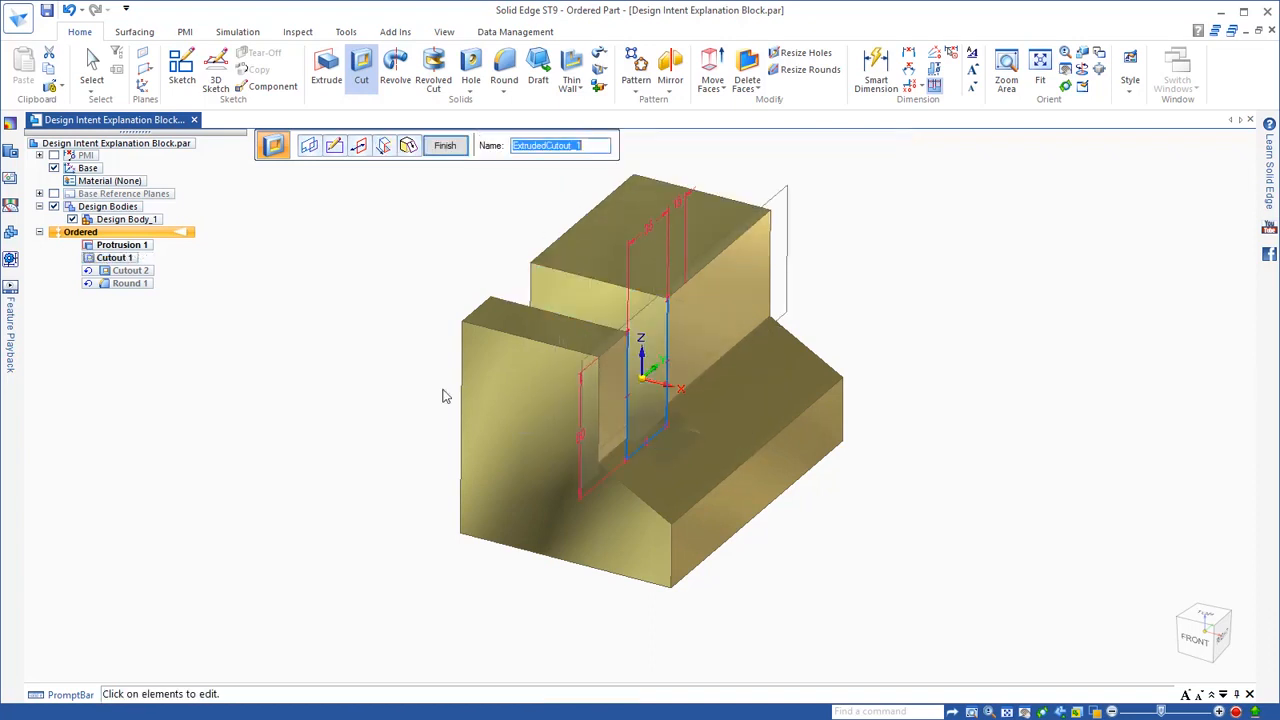
right_click(373, 385)
left_click(337, 382)
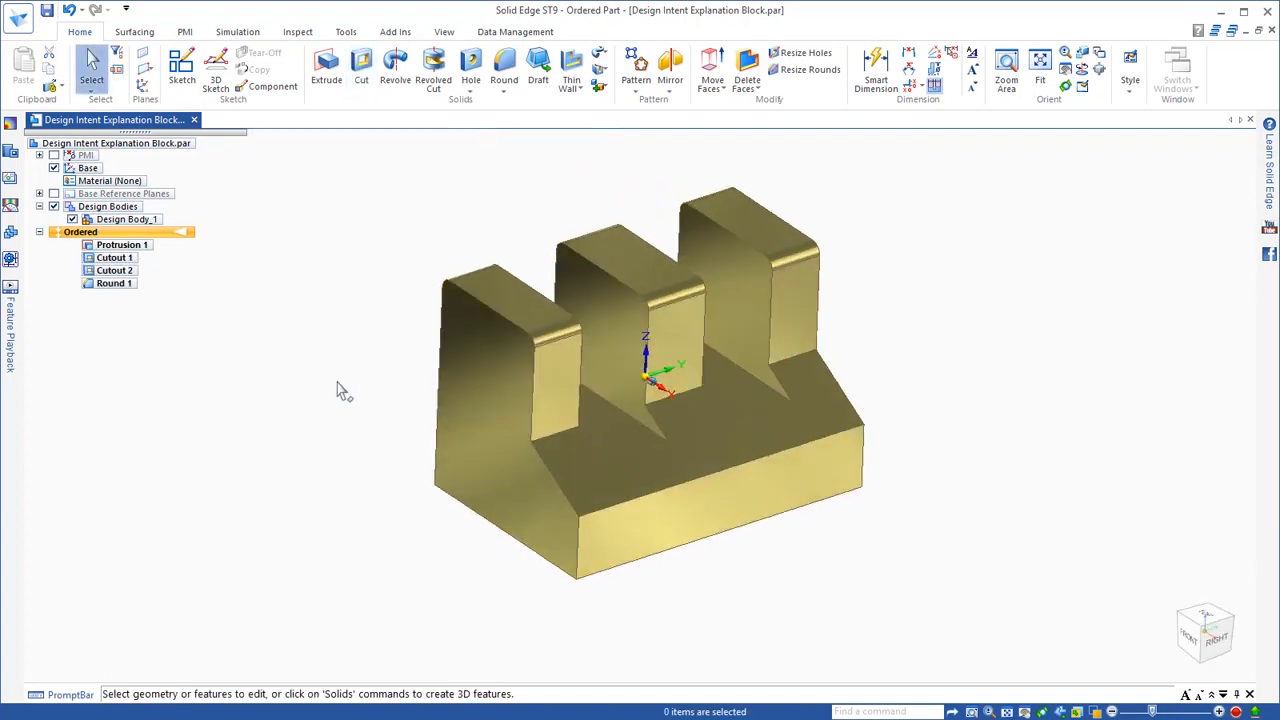
- Show the PMI dimensions to examine the block's cutout sizes and spacing, and hide them again
key("ctrl+i")
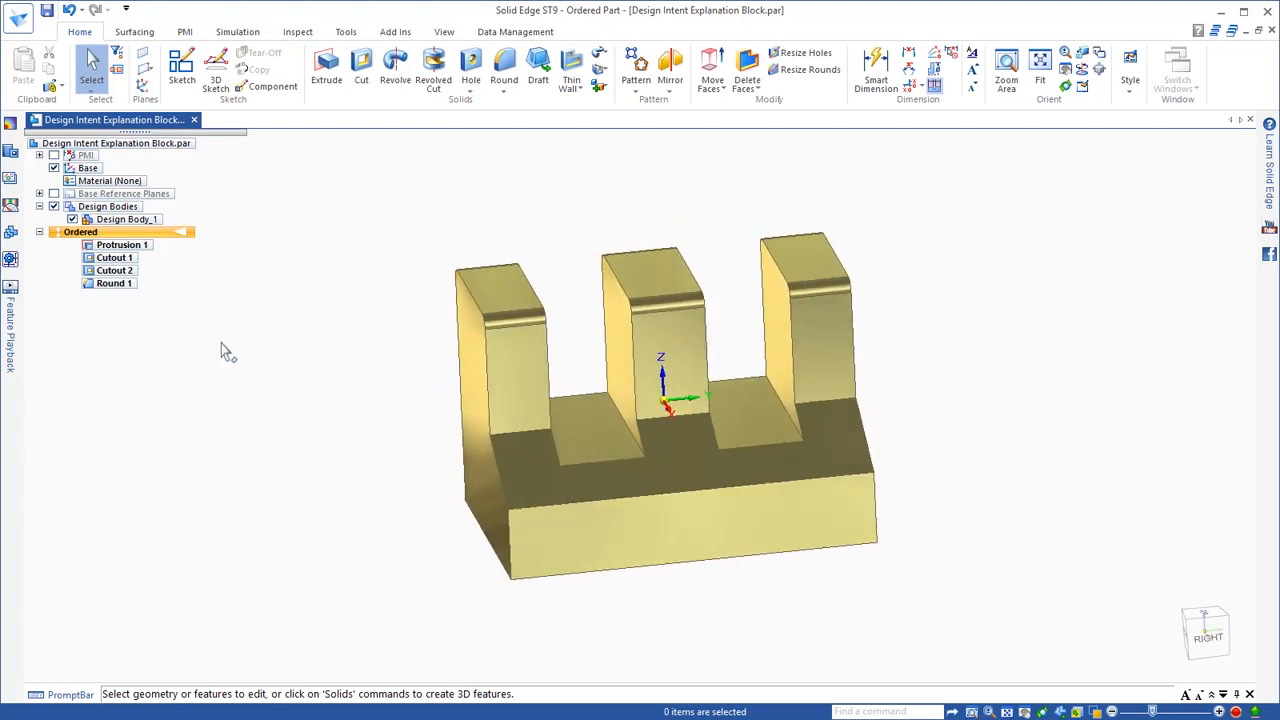
left_click(54, 155)
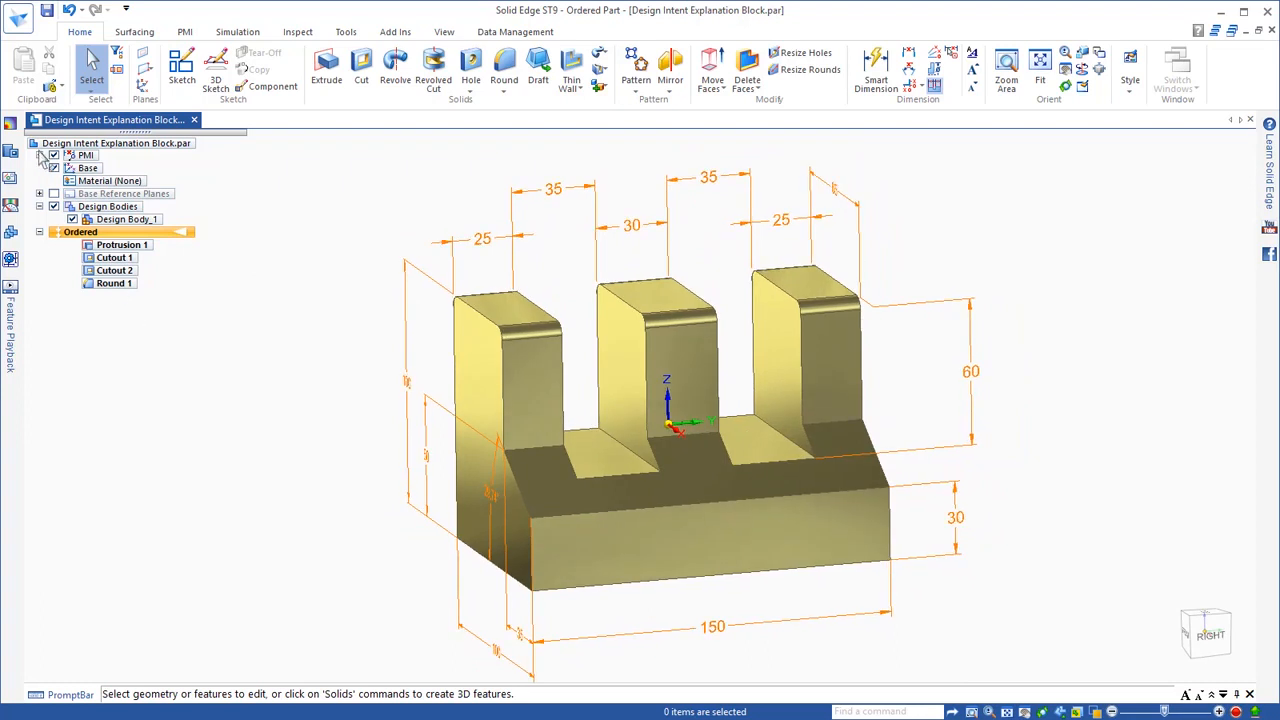
left_click(54, 156)
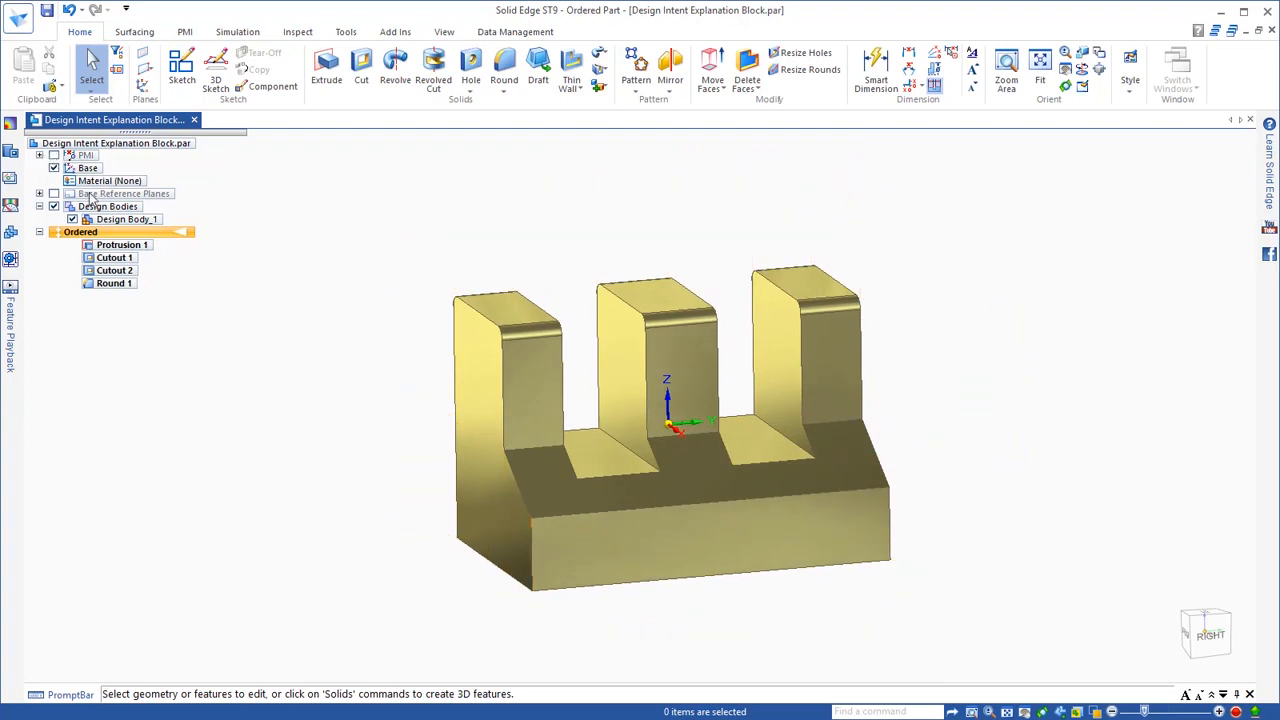
- Edit the profile of Cutout 1 and set the slot width to 30 mm
left_click(104, 263)
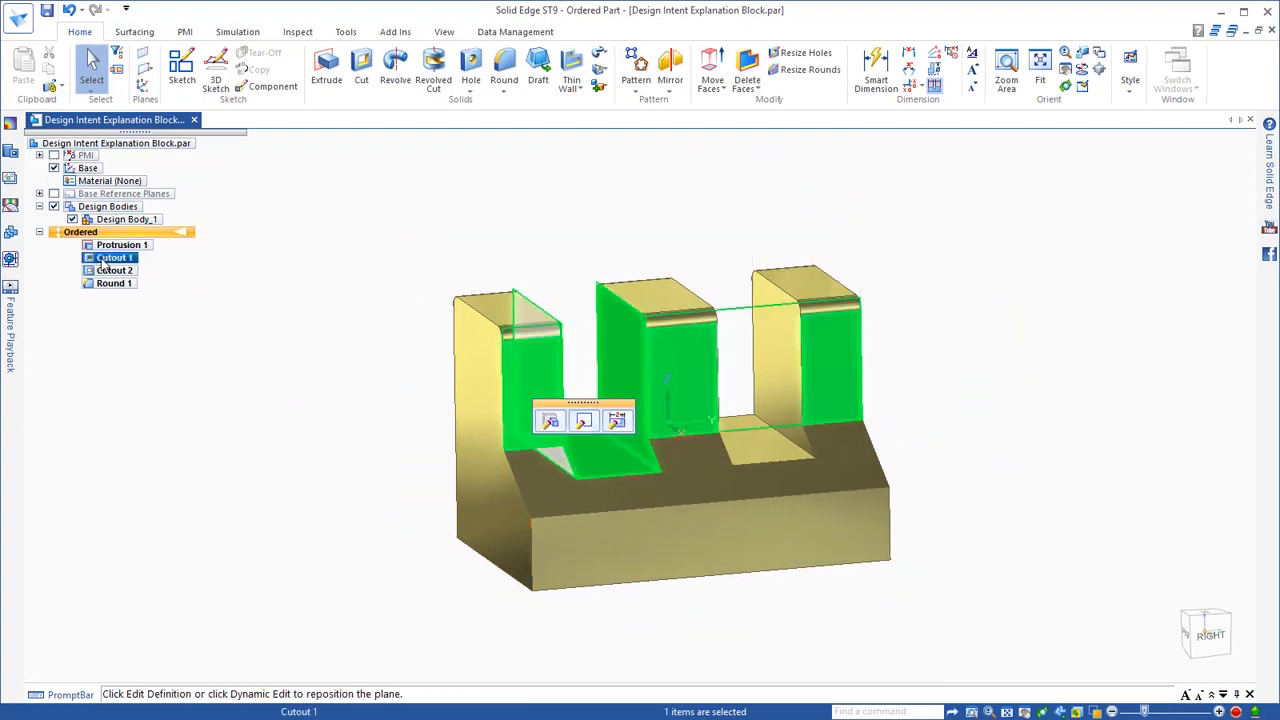
left_click(584, 422)
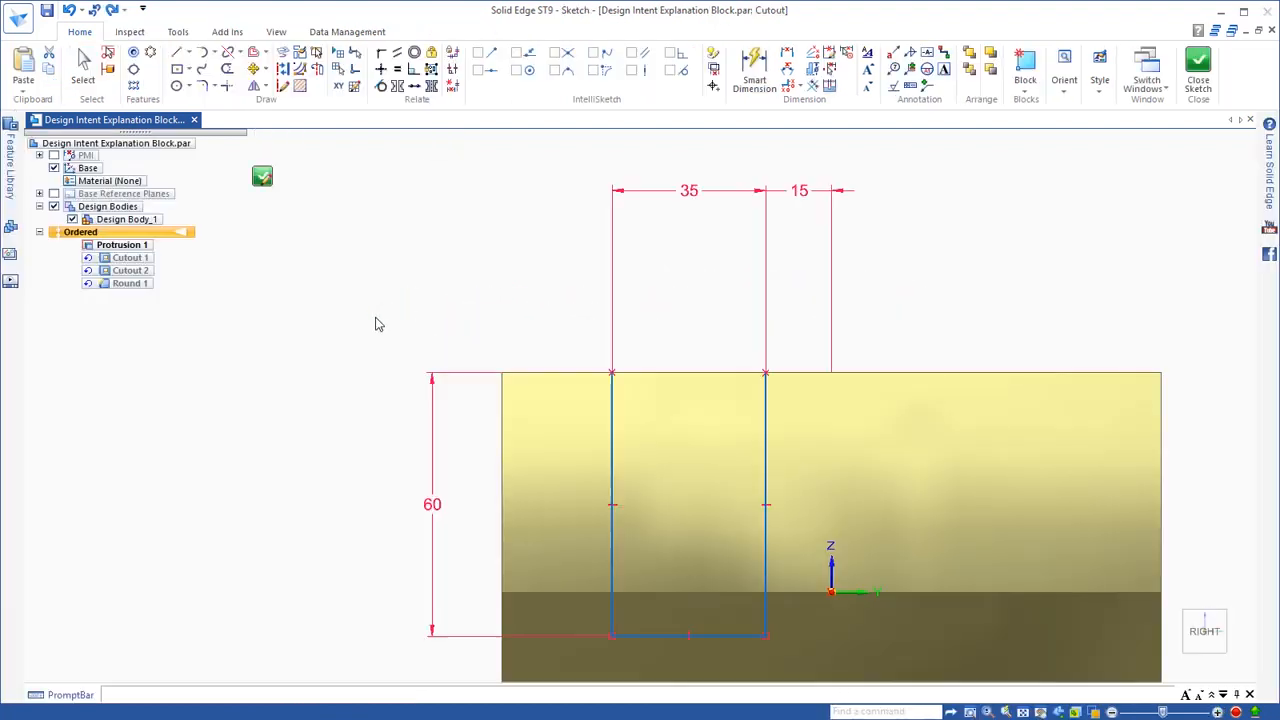
left_click(799, 192)
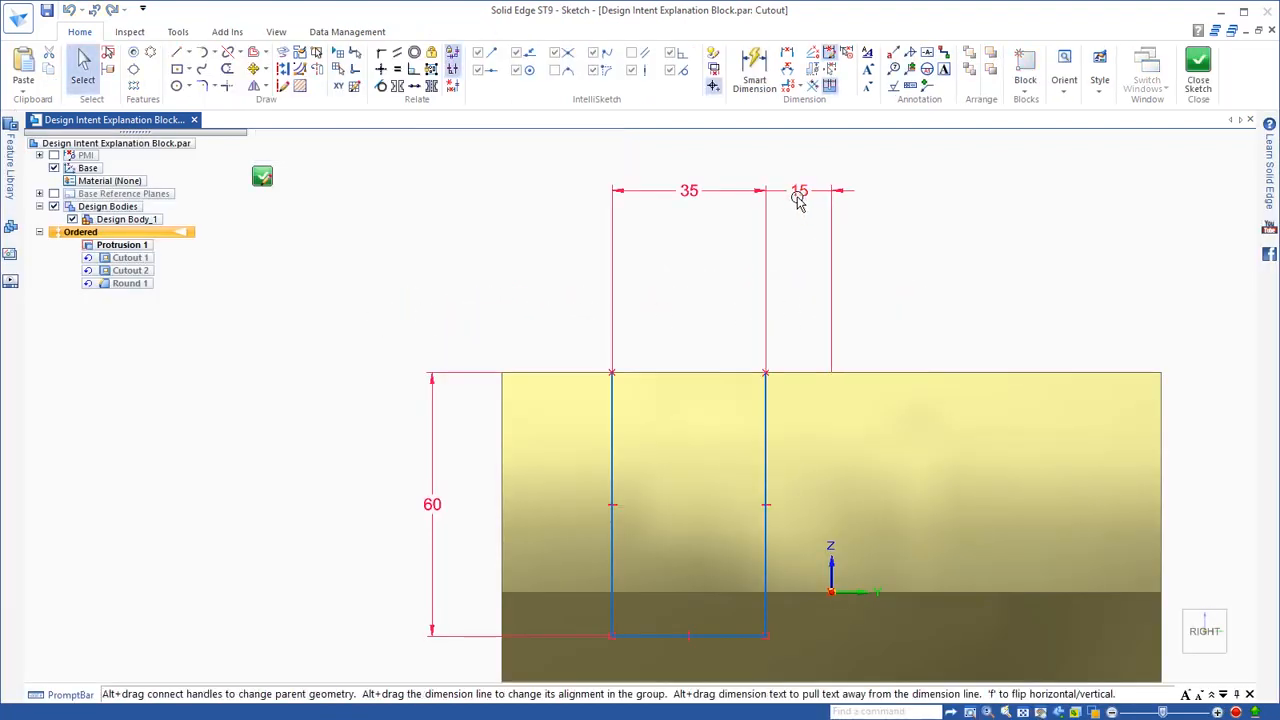
left_click(952, 341)
left_click(689, 191)
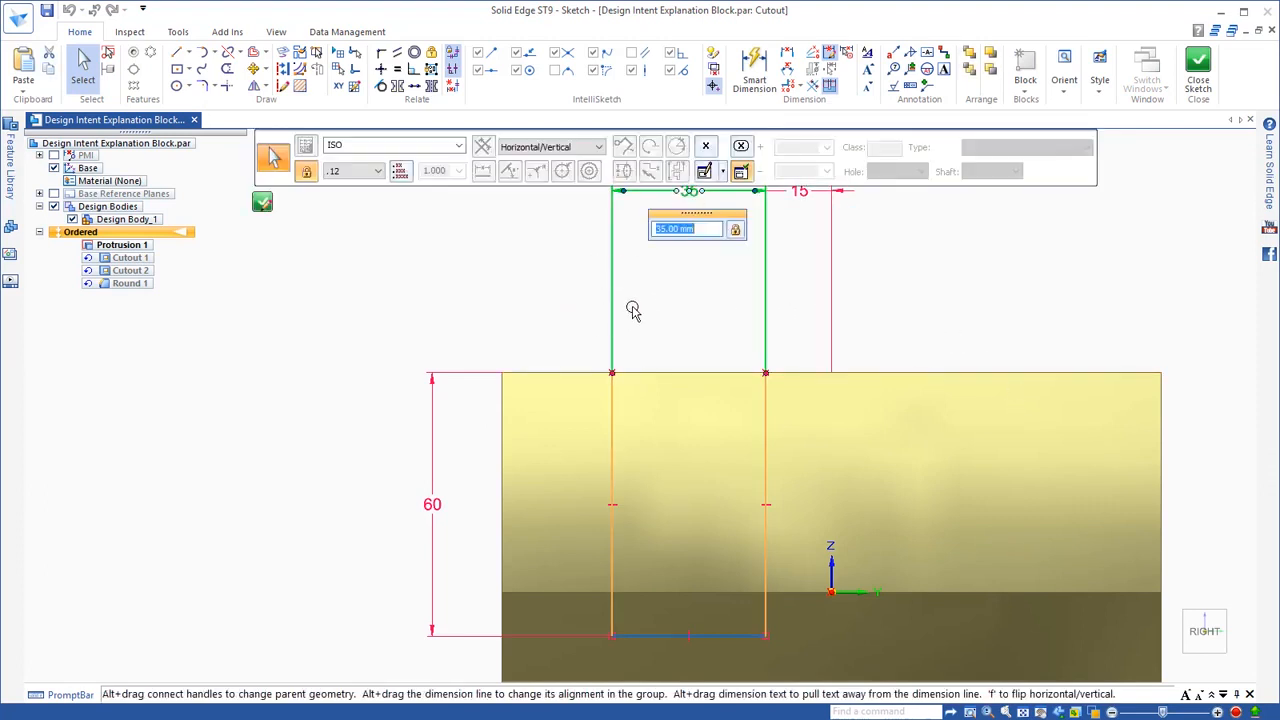
type("30")
key("Return")
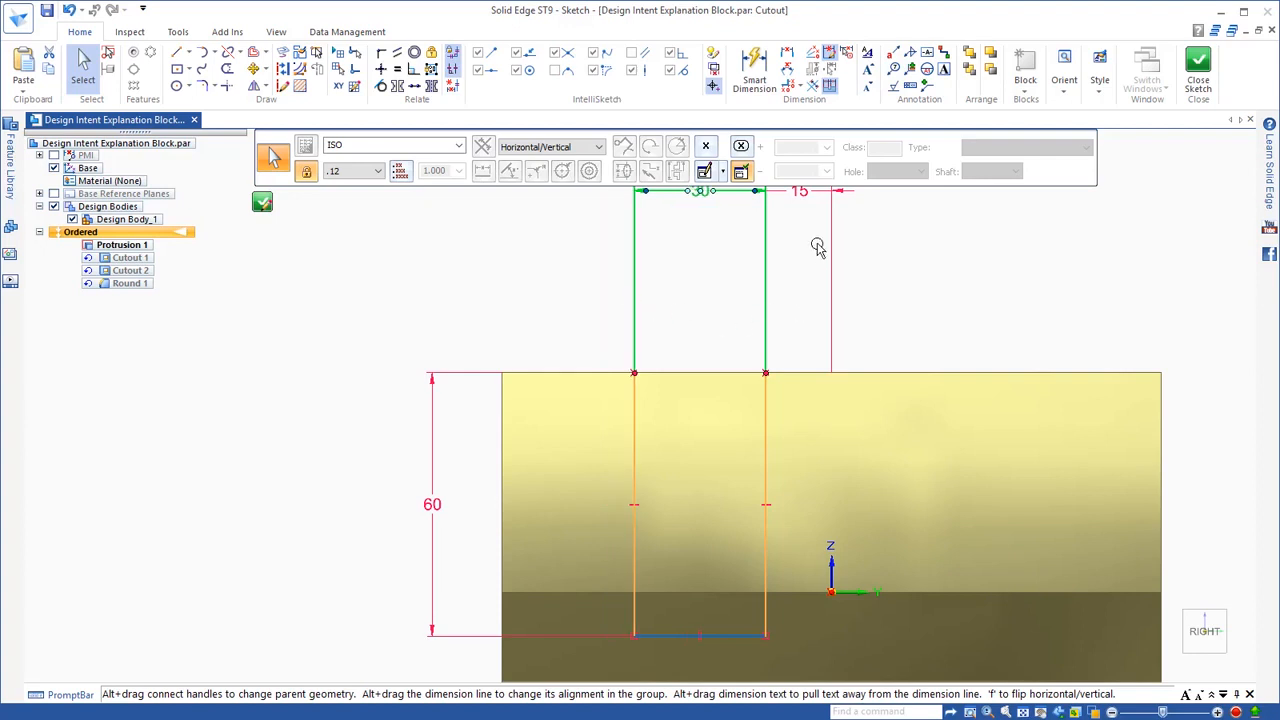
- Set the distance from the origin to the near side of Cutout 1 to 20 mm and finish the profile edit
left_click(804, 196)
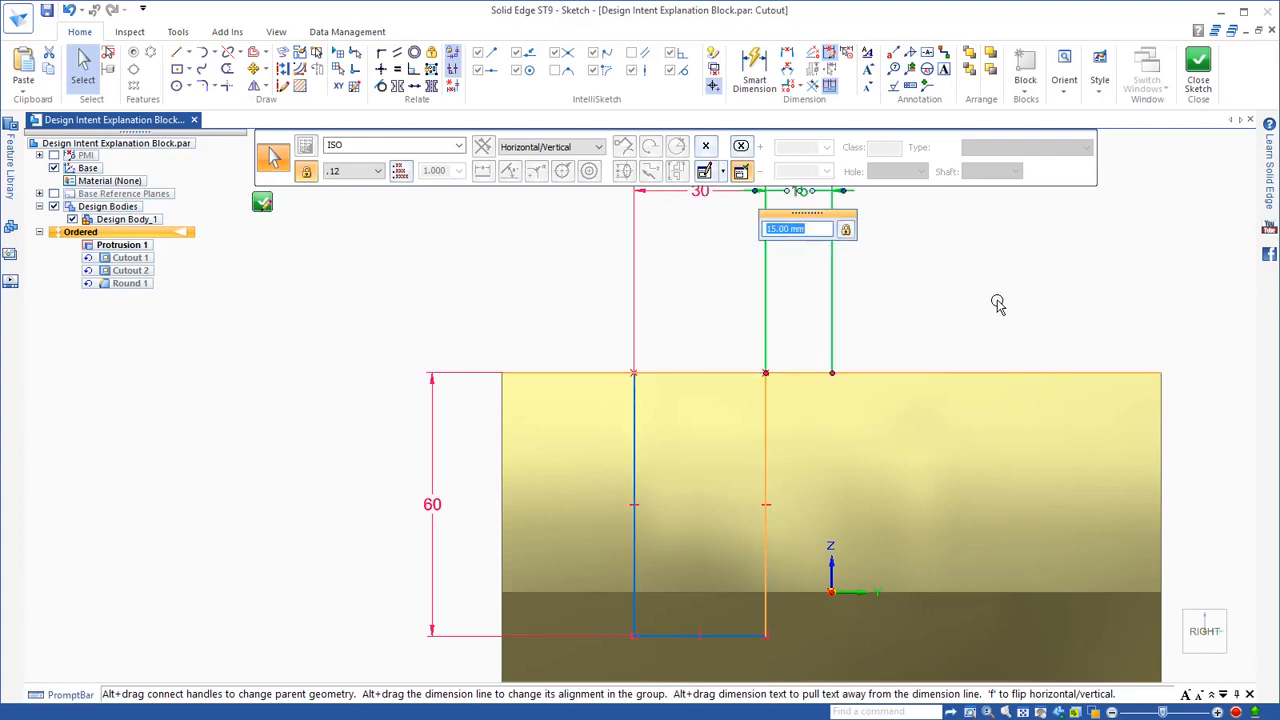
type("20")
key("Return")
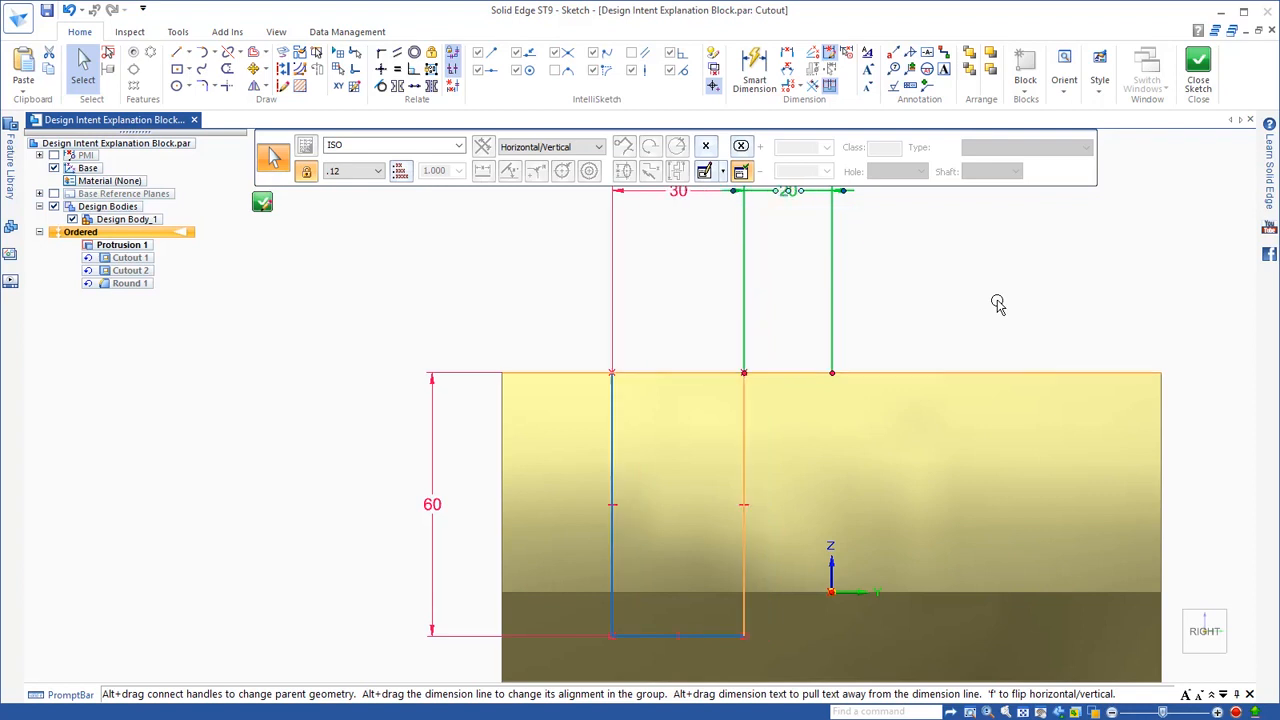
left_click(264, 205)
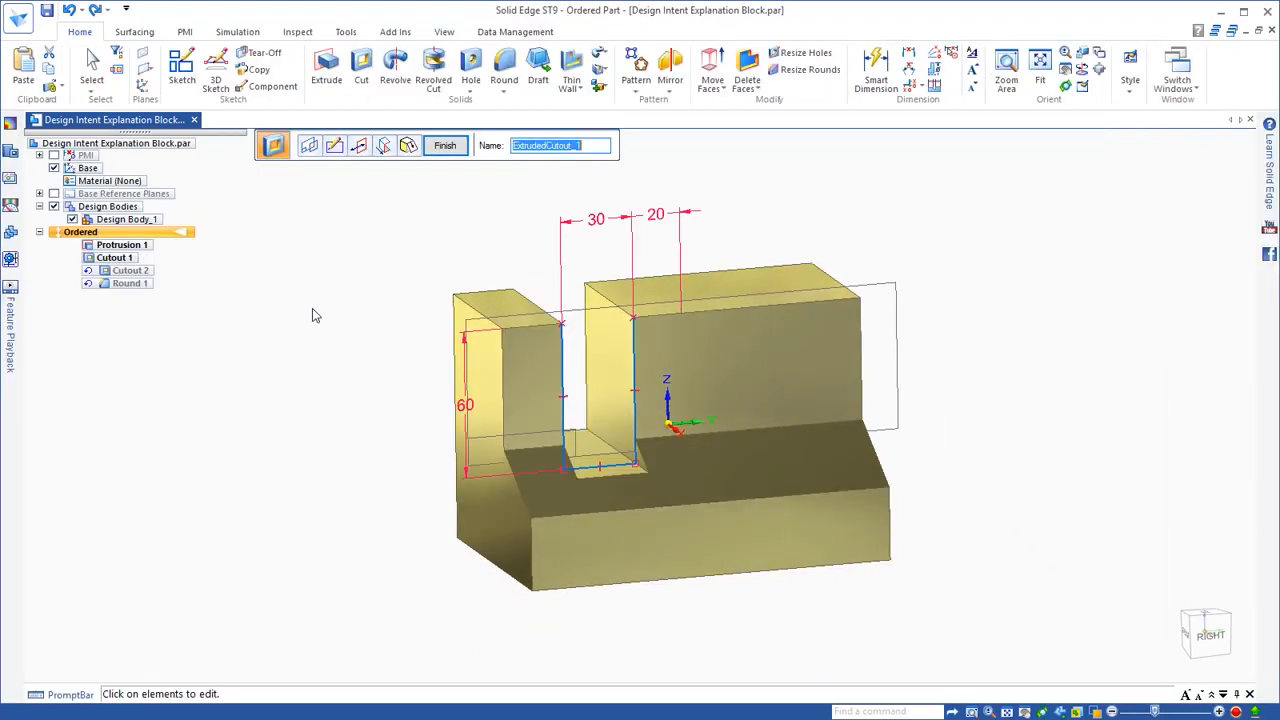
key("Escape")
key("Escape")
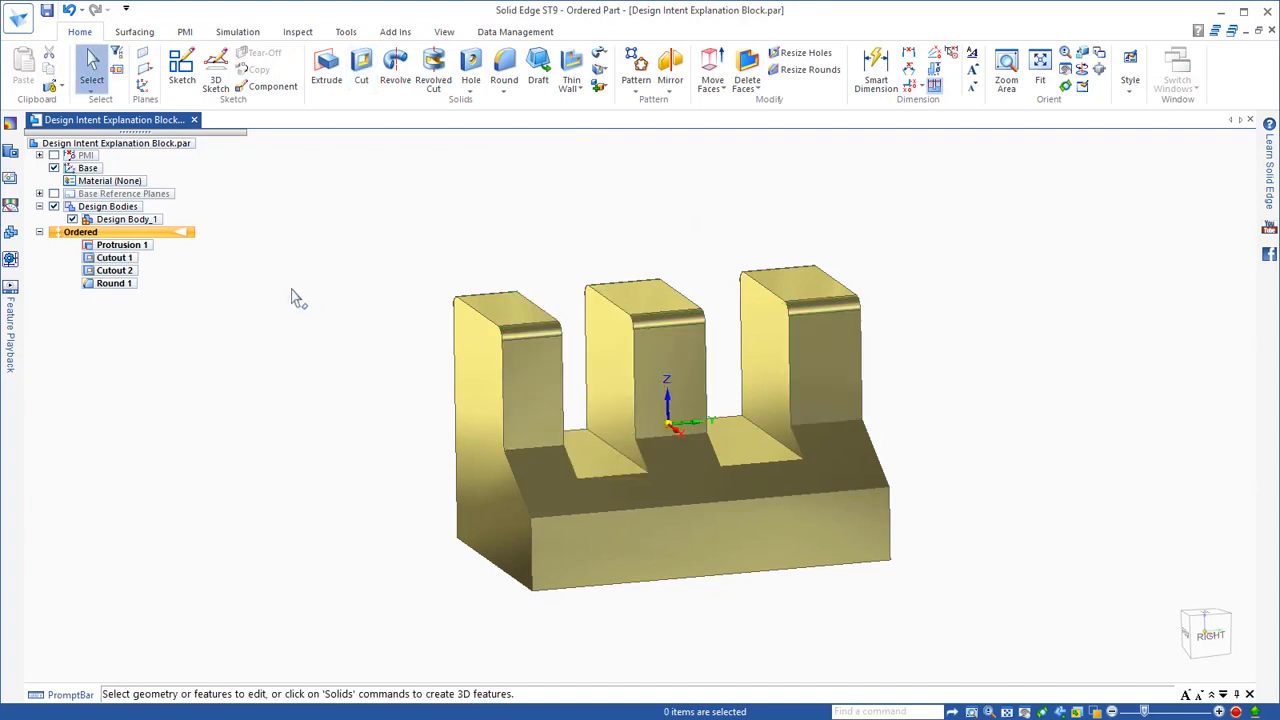
- Edit the profile of Cutout 2 and set its distance from the first slot to 40 mm
left_click(114, 270)
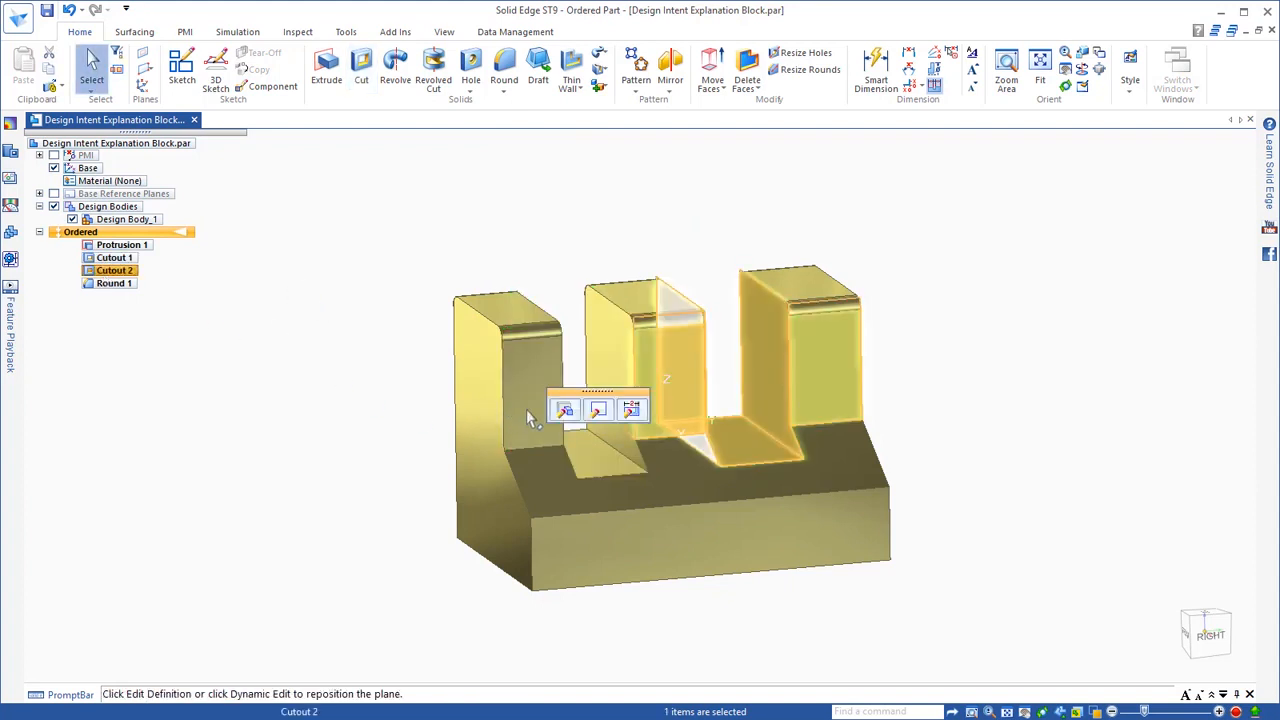
left_click(600, 410)
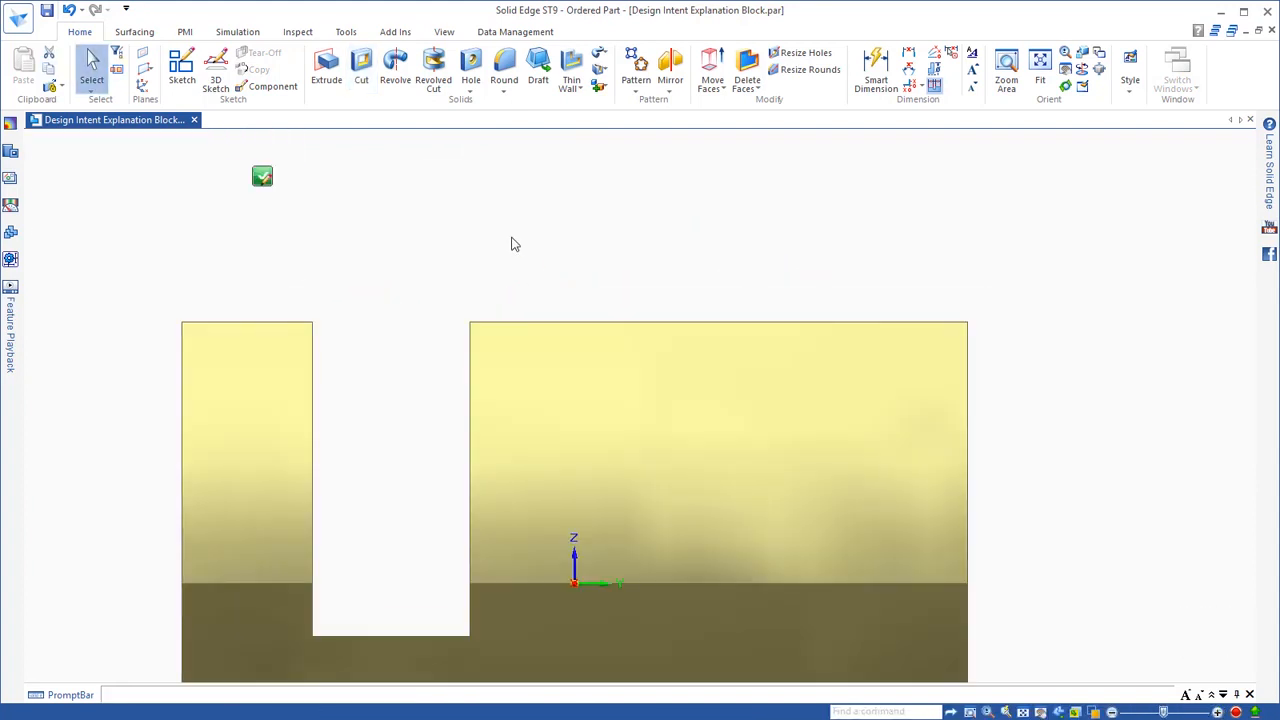
left_click(546, 190)
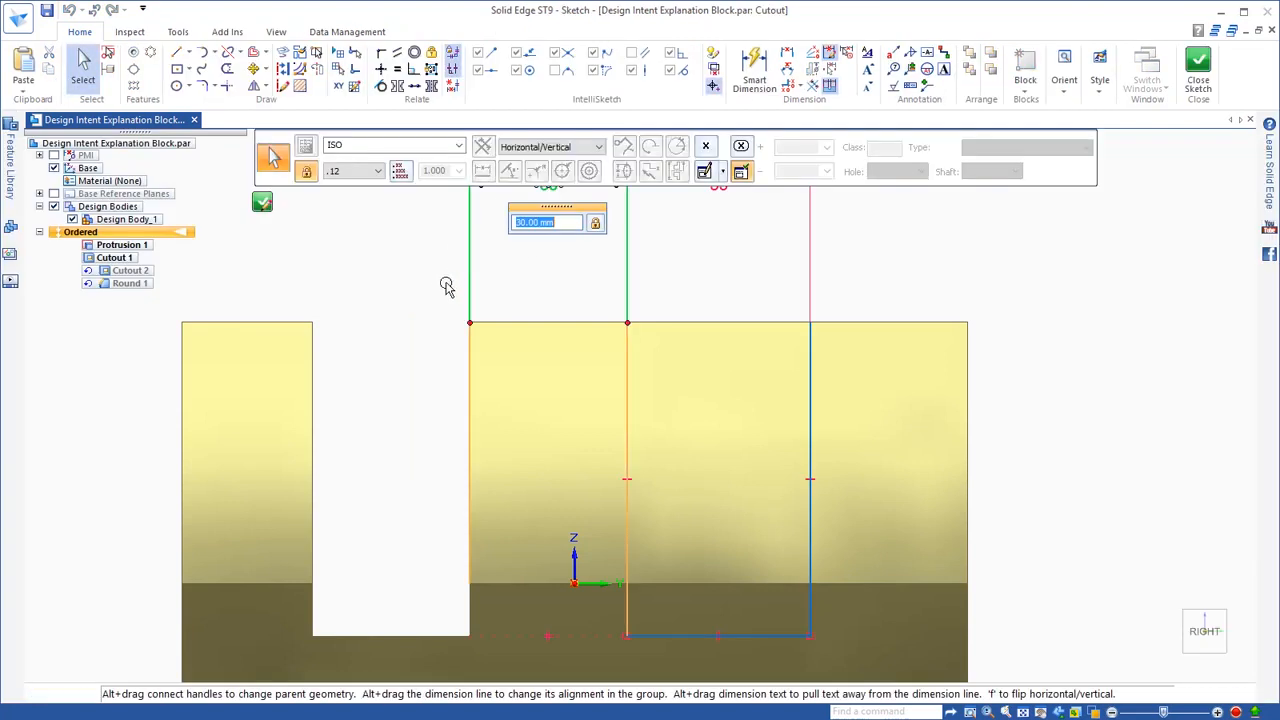
type("40")
key("Return")
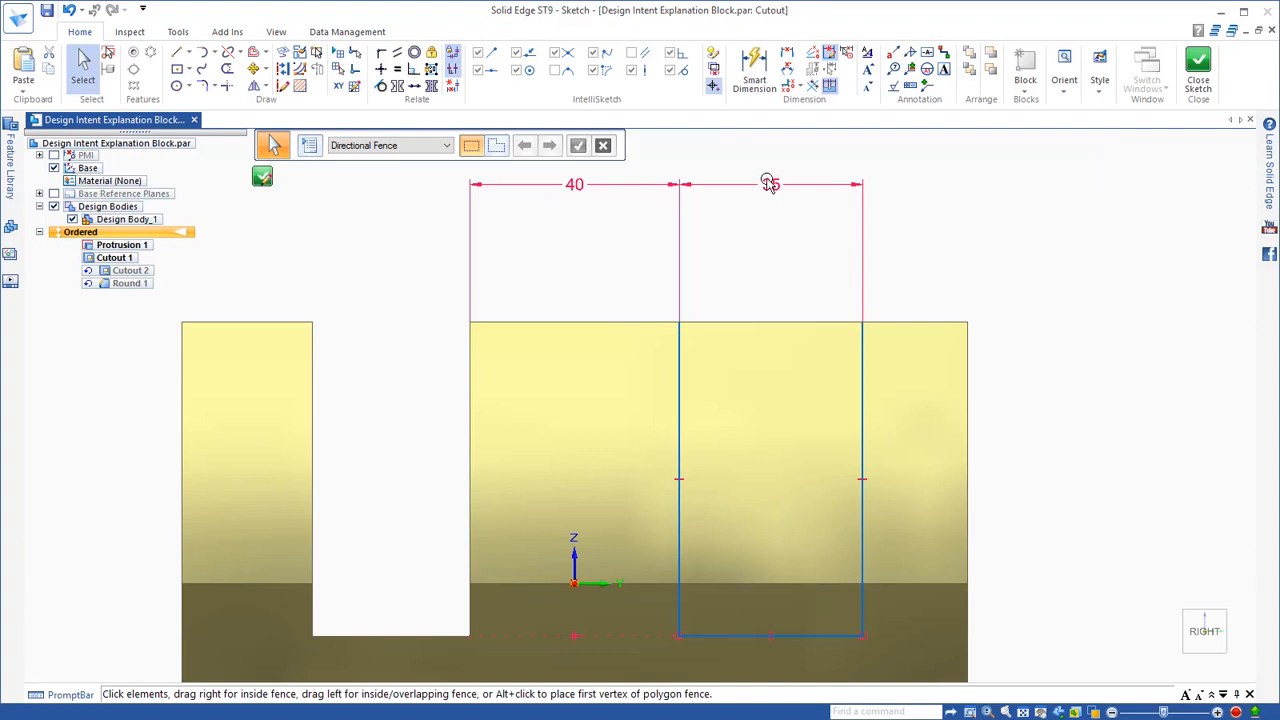
- Set the slot width of Cutout 2 to 30 mm and finish the profile edit
left_click(766, 186)
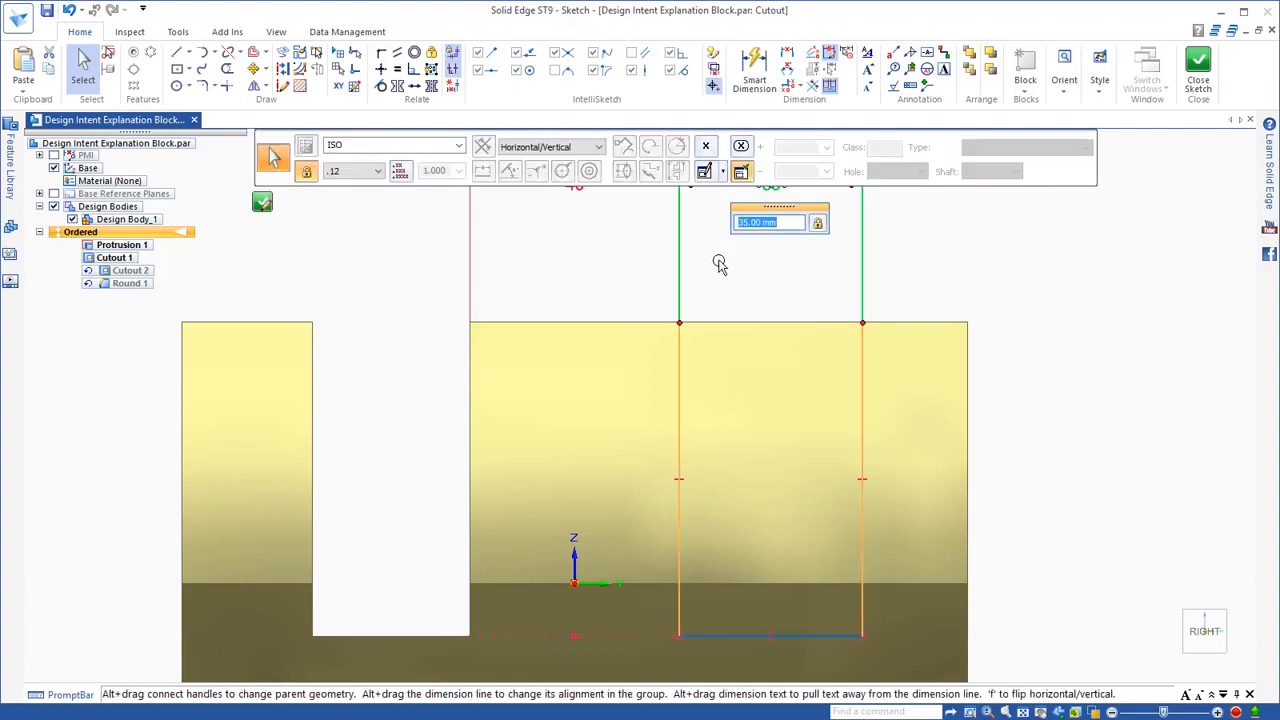
type("30")
key("Return")
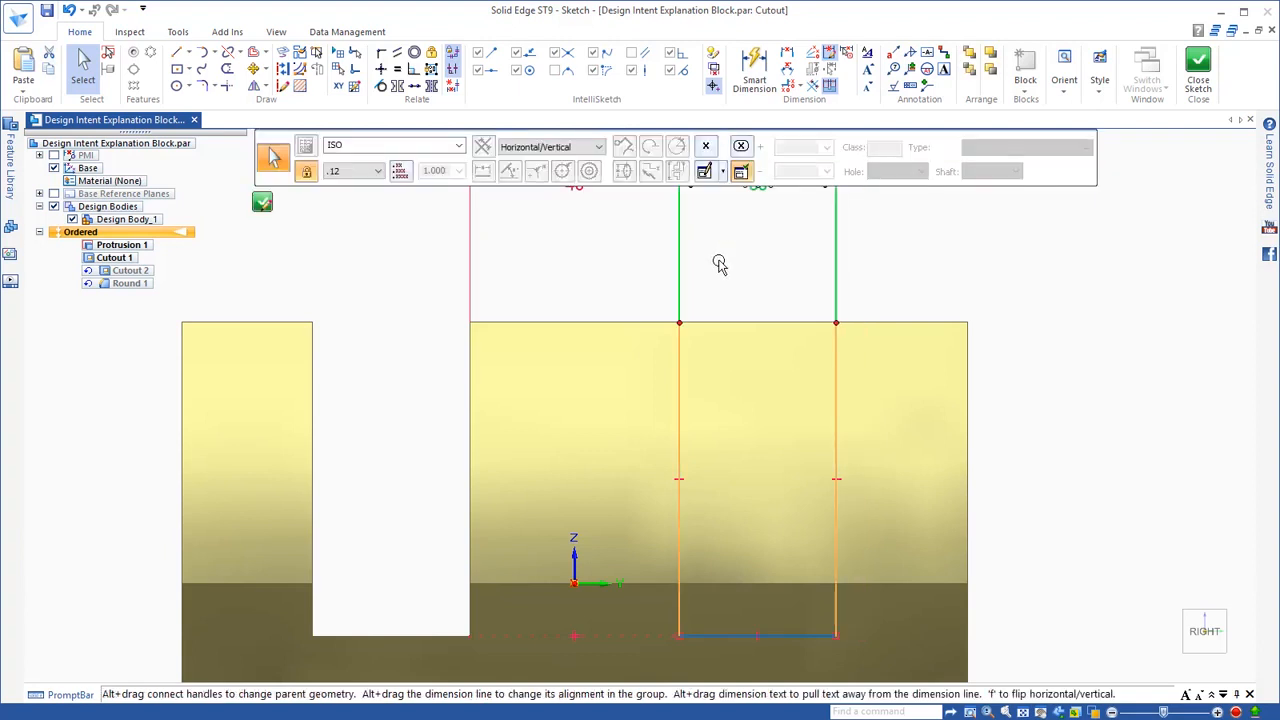
key("Escape")
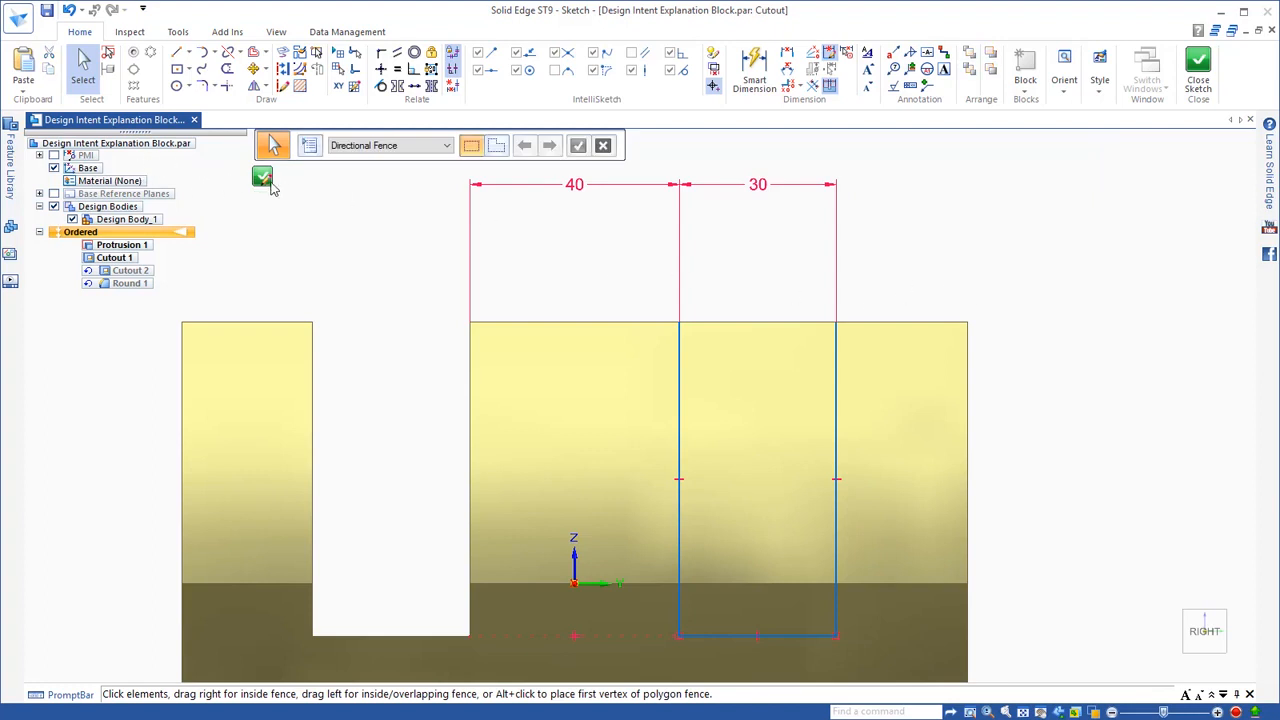
left_click(263, 178)
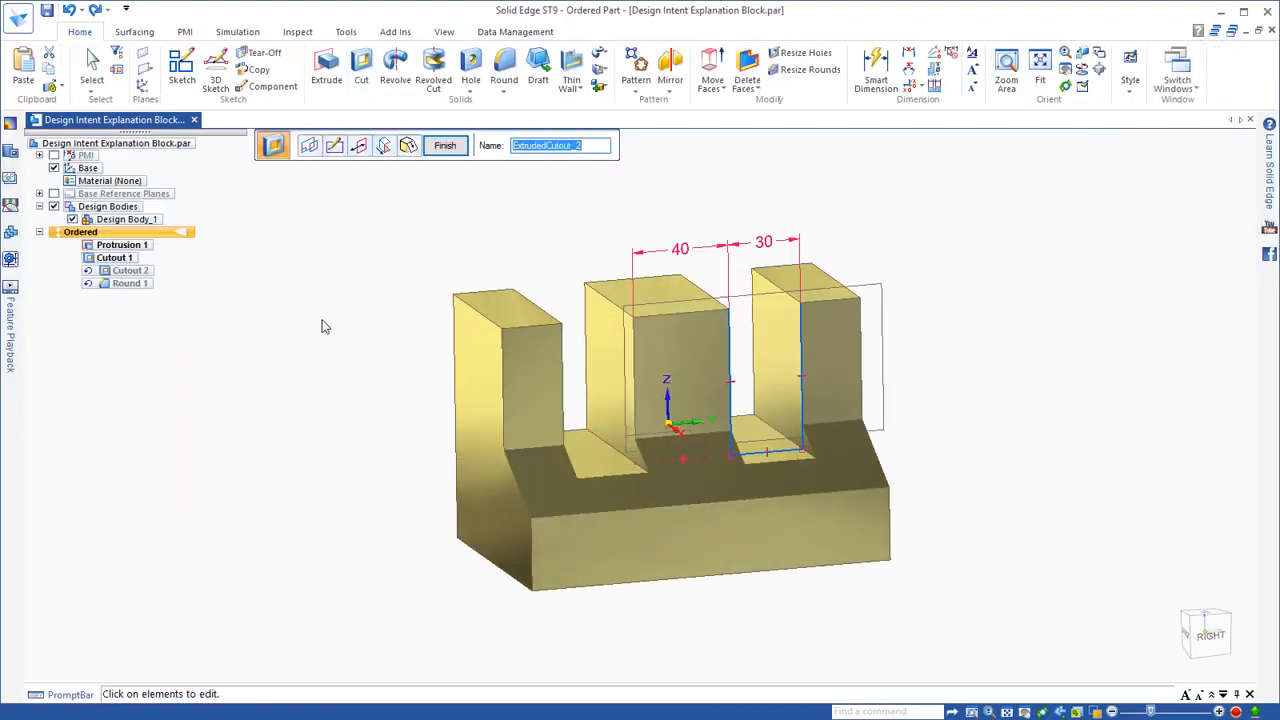
key("Escape")
key("Escape")
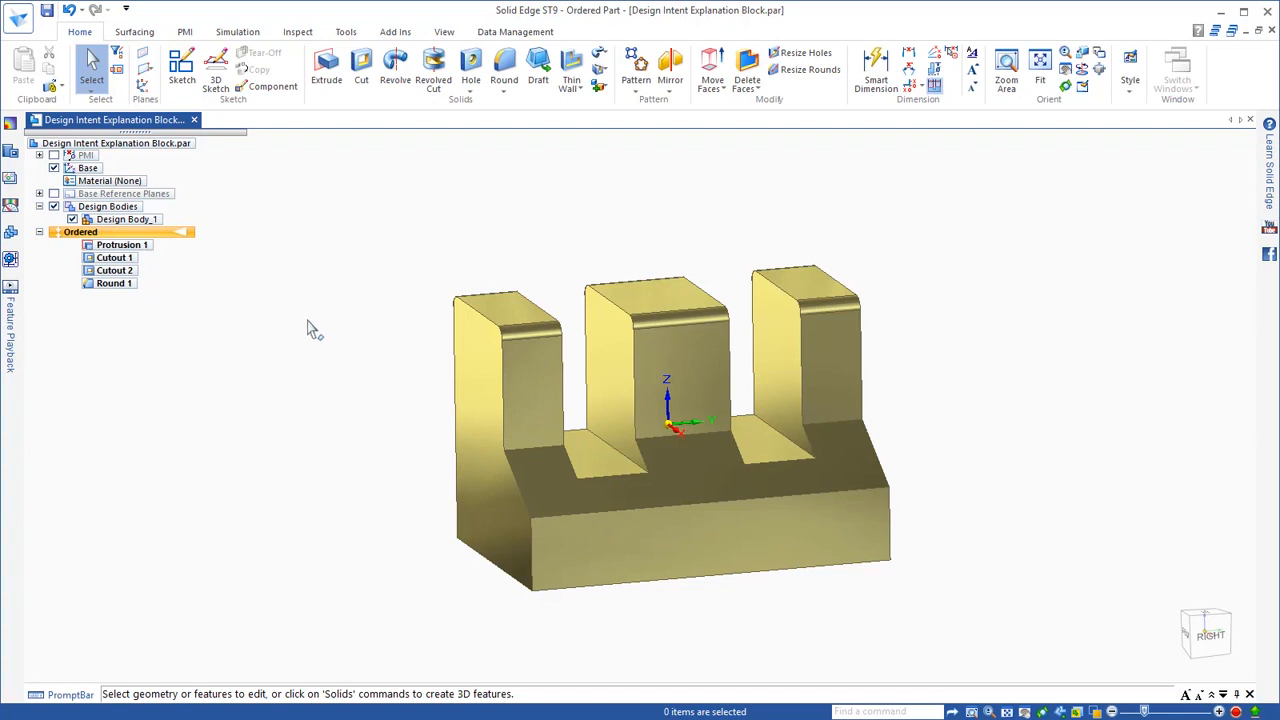
- Display the PMI dimensions on the edited block and review its sizes in the isometric view
left_click(52, 156)
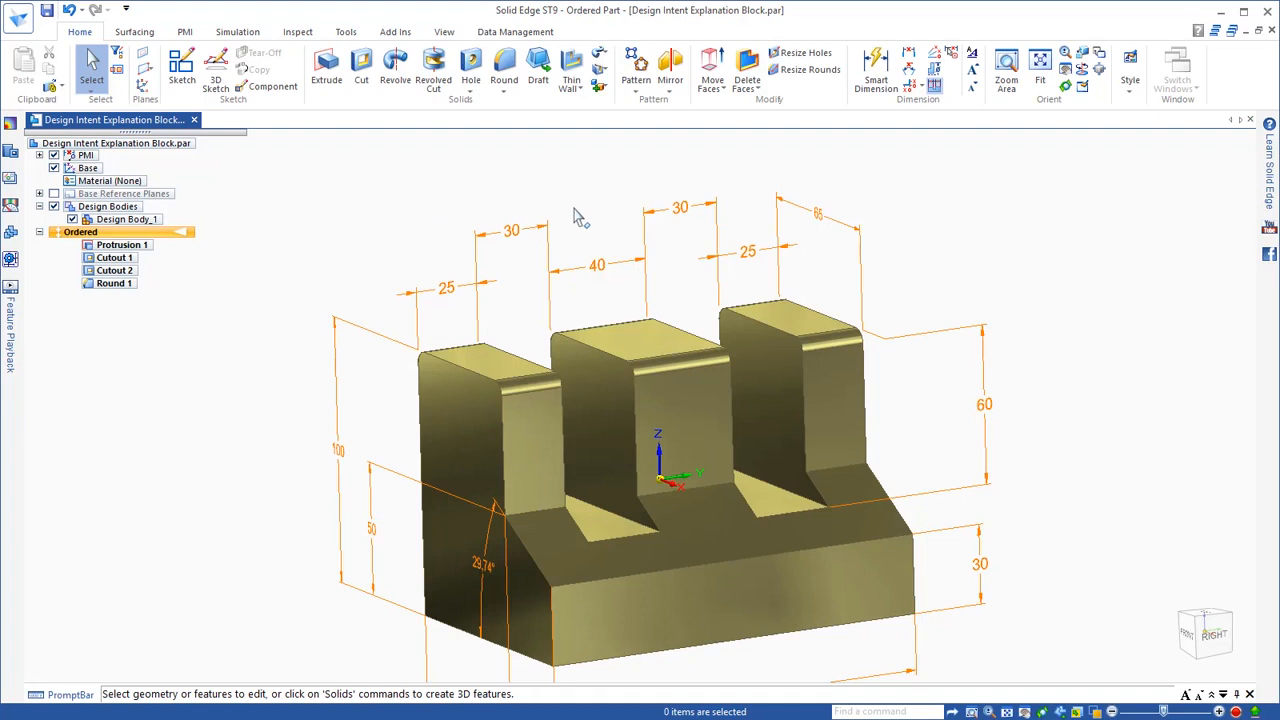
key("Home")
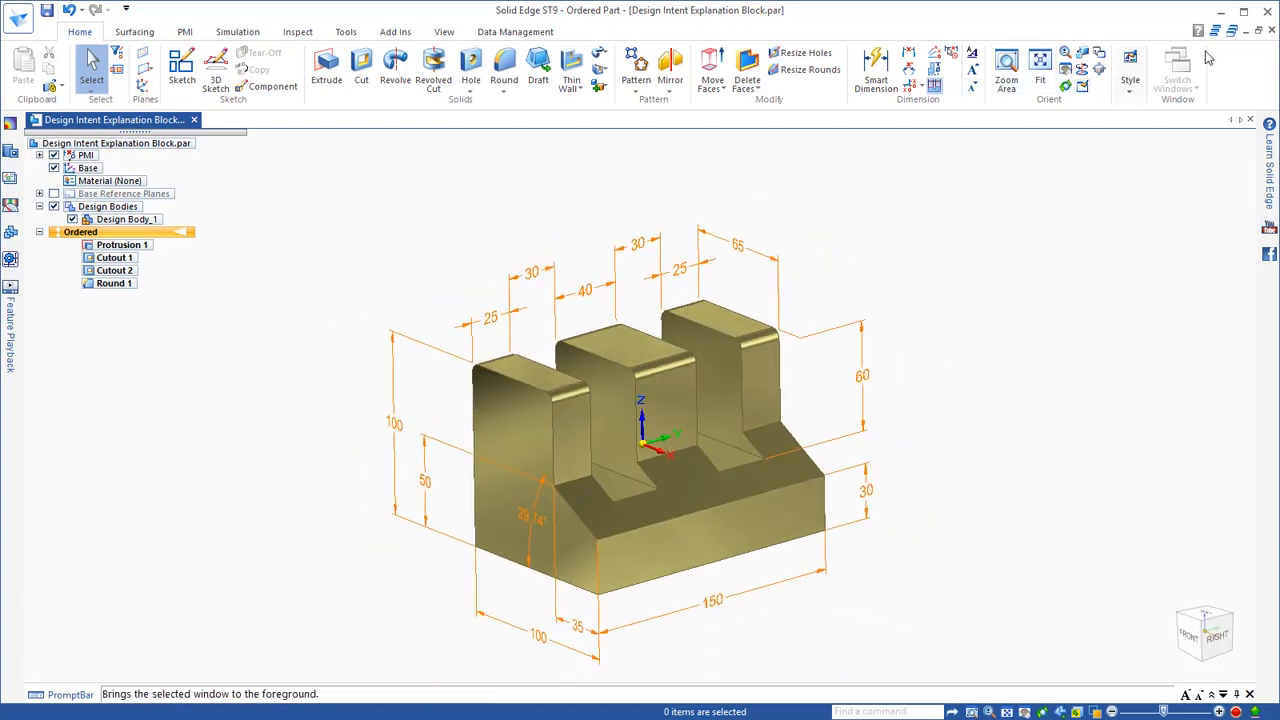
- Close the part without saving its changes and reopen Design Intent Explanation Block.par
left_click(1271, 30)
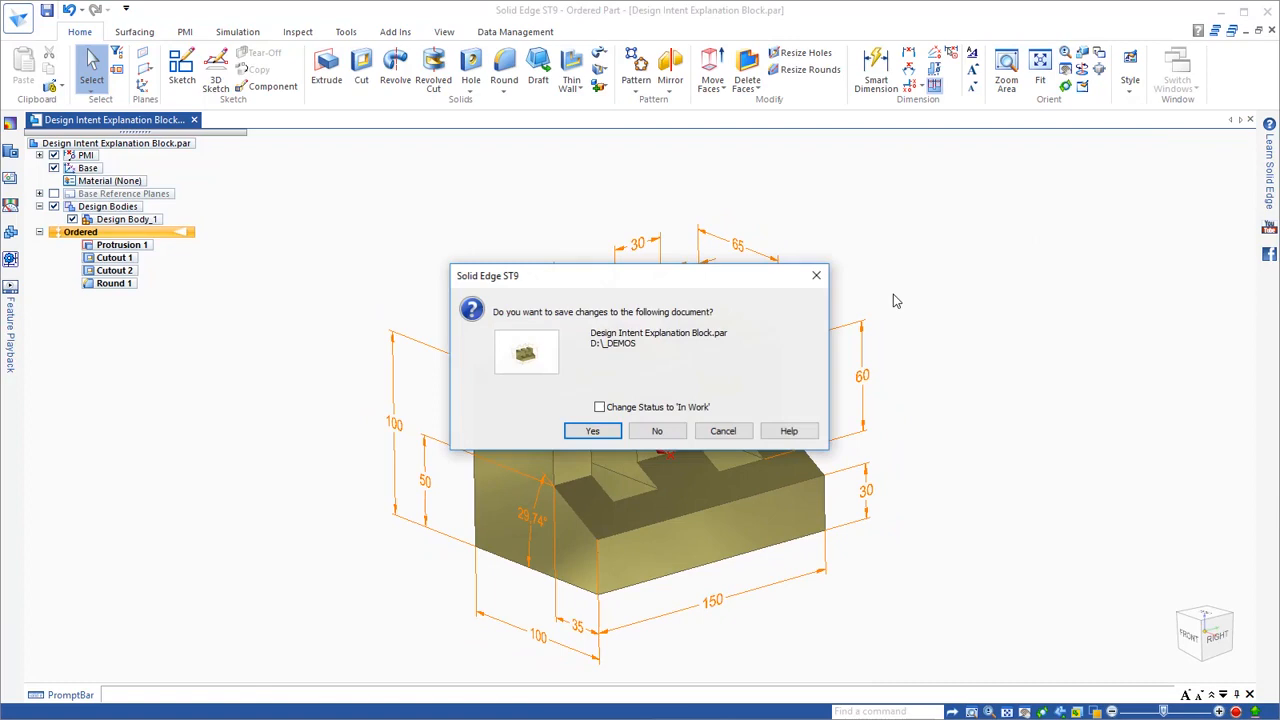
left_click(652, 437)
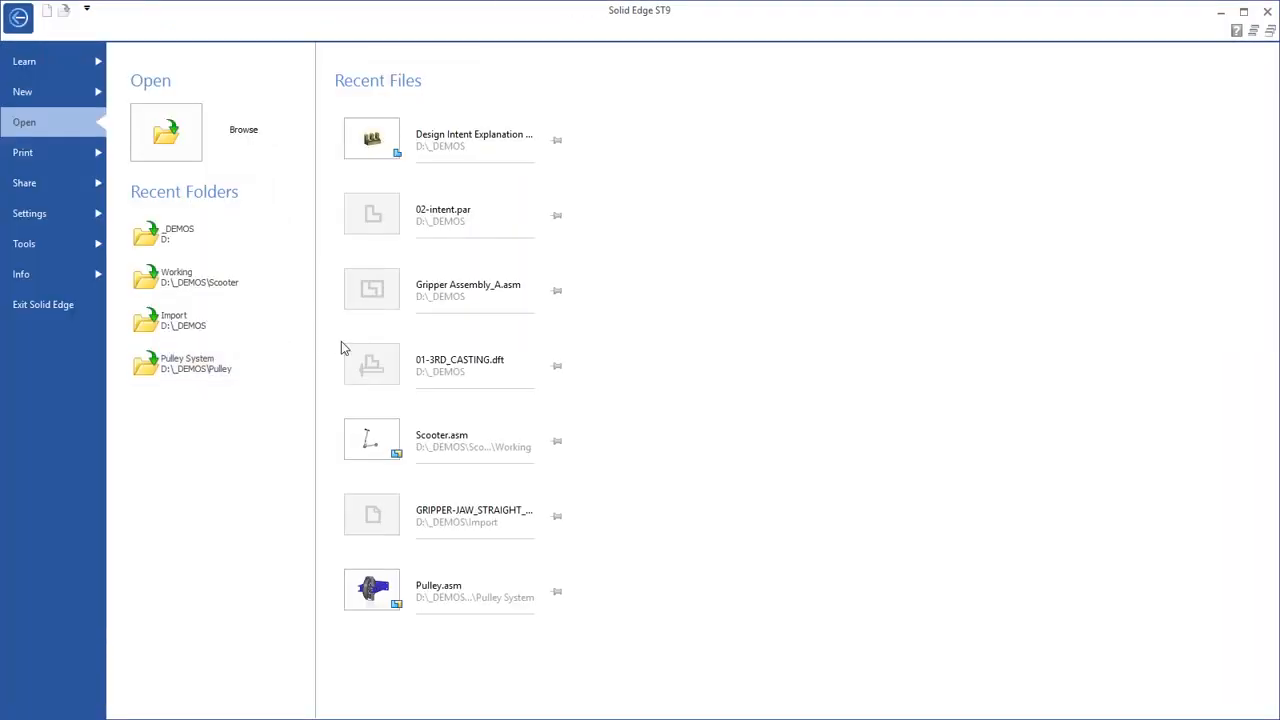
left_click(446, 134)
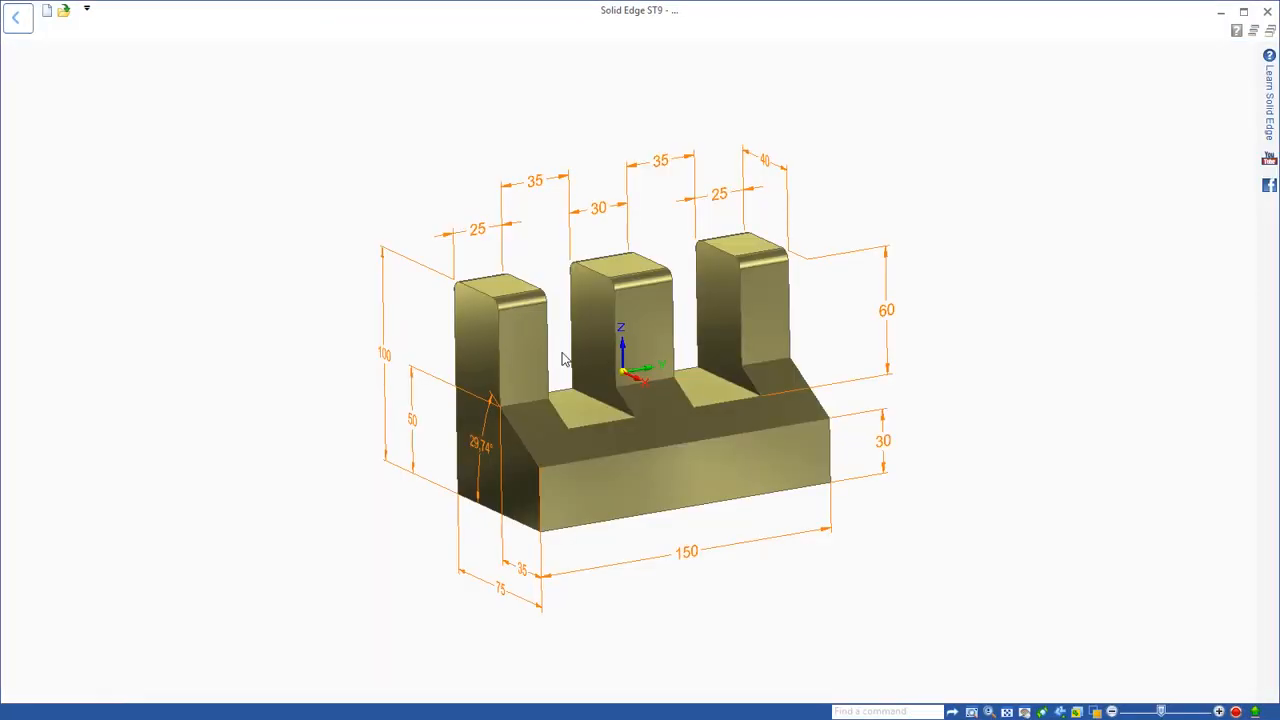
- Move Round 1 and the ordered features it depends on to the synchronous environment
right_click(127, 275)
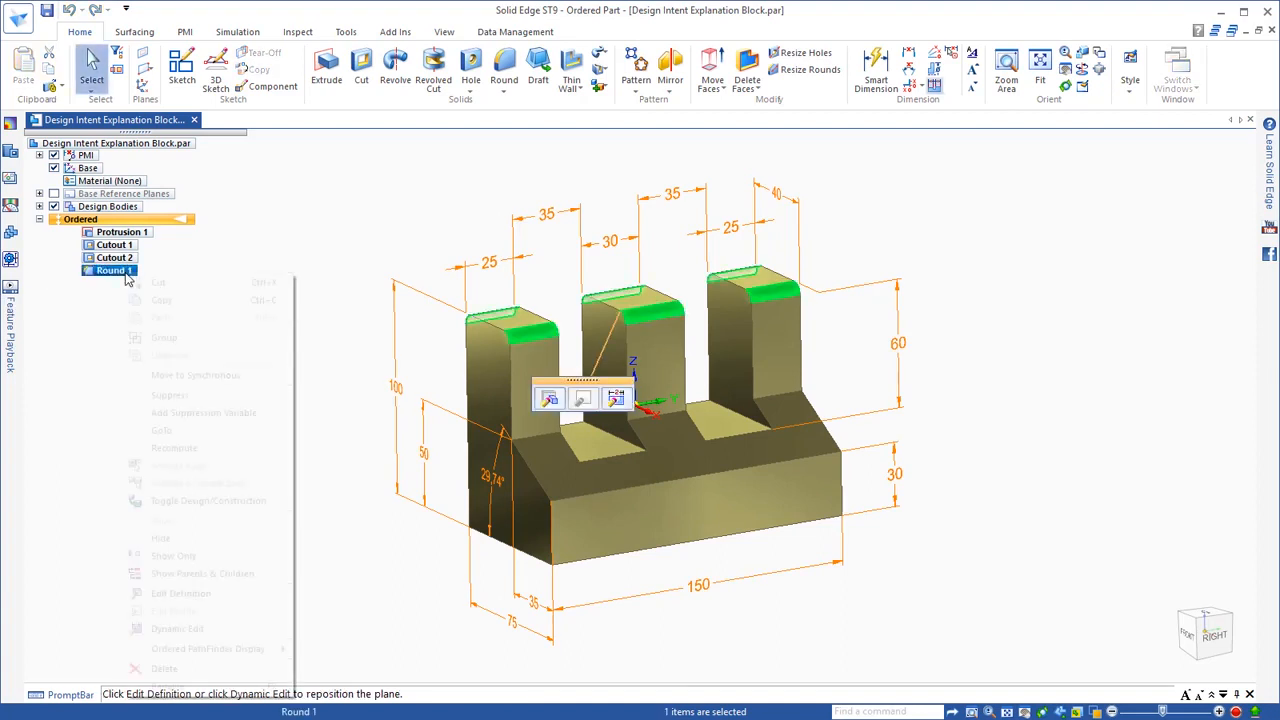
left_click(168, 377)
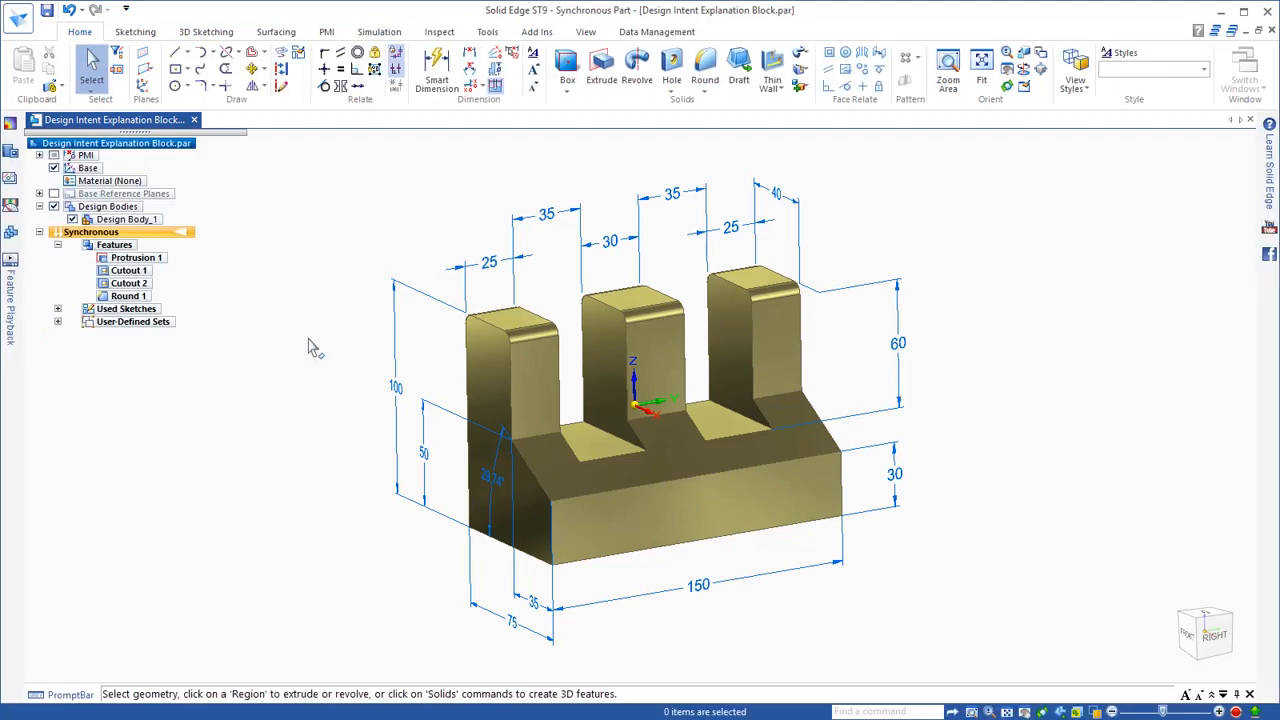
middle_click_drag(309, 338, 248, 388)
middle_click_drag(530, 648, 528, 583, "shift")
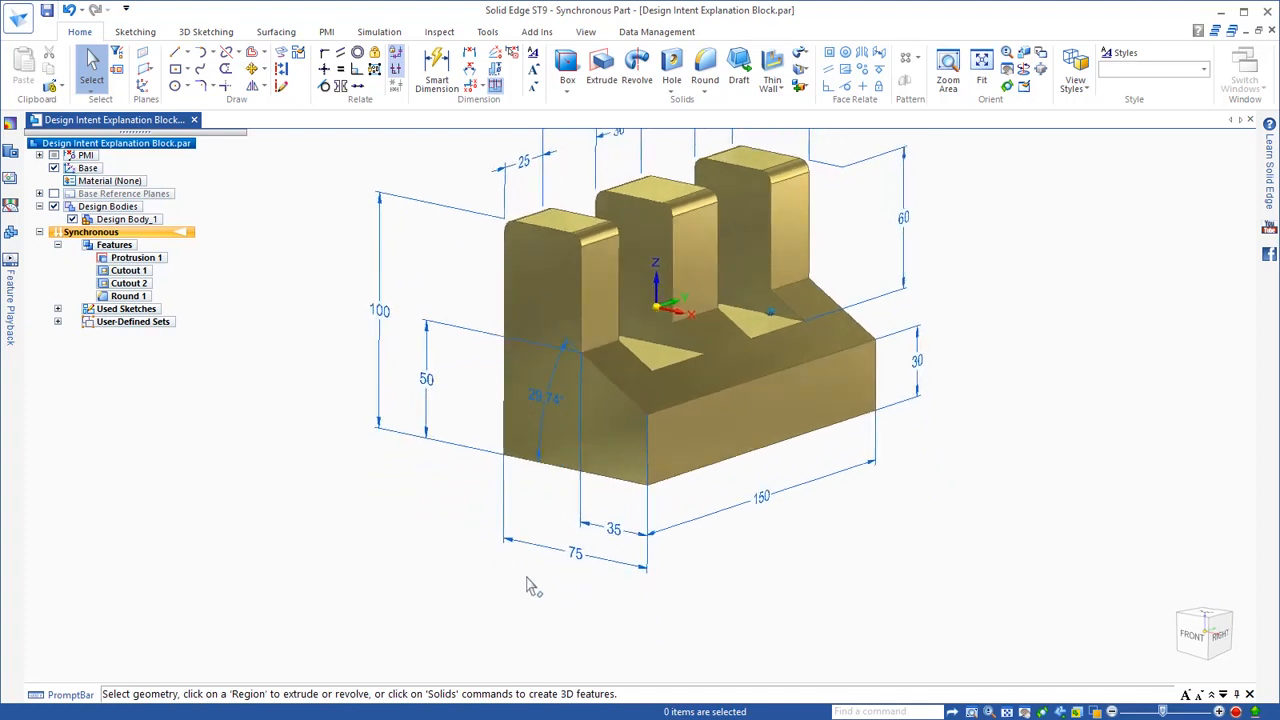
- Set the overall depth of the block's base to 100 mm by editing its 75 mm dimension
scroll(540, 592, "down", 1)
left_click(563, 578)
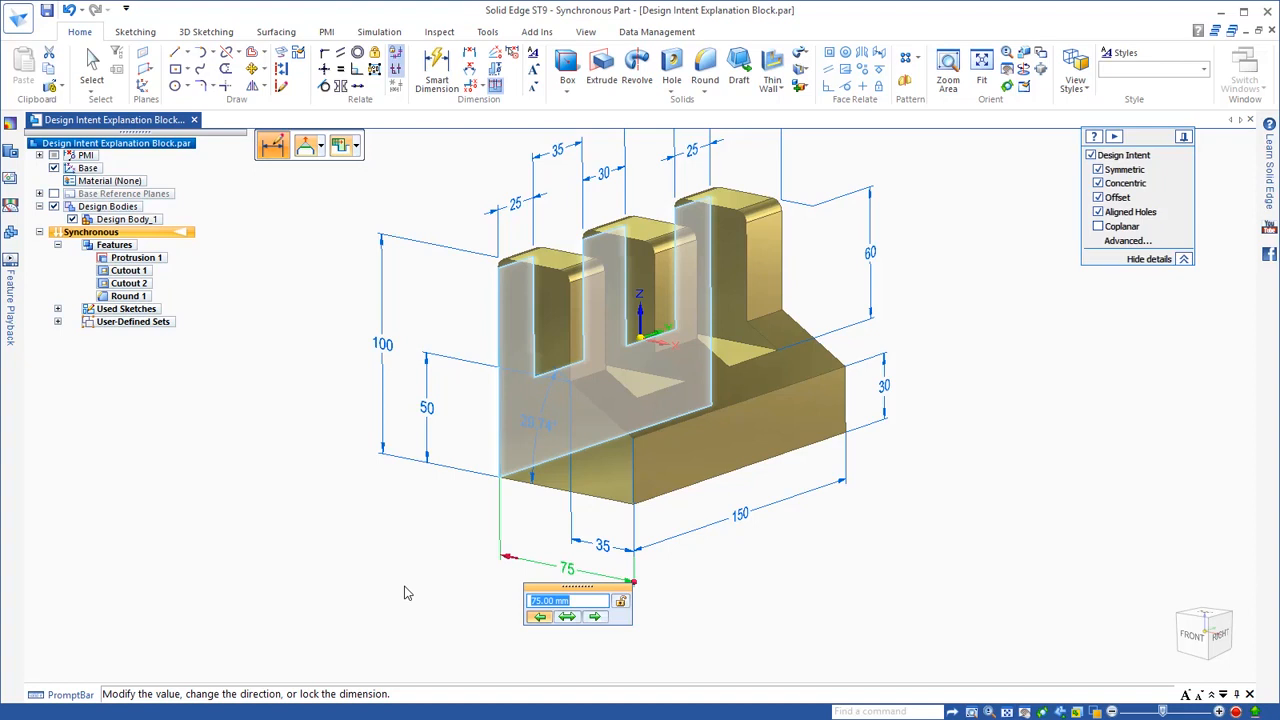
type("100")
key("Return")
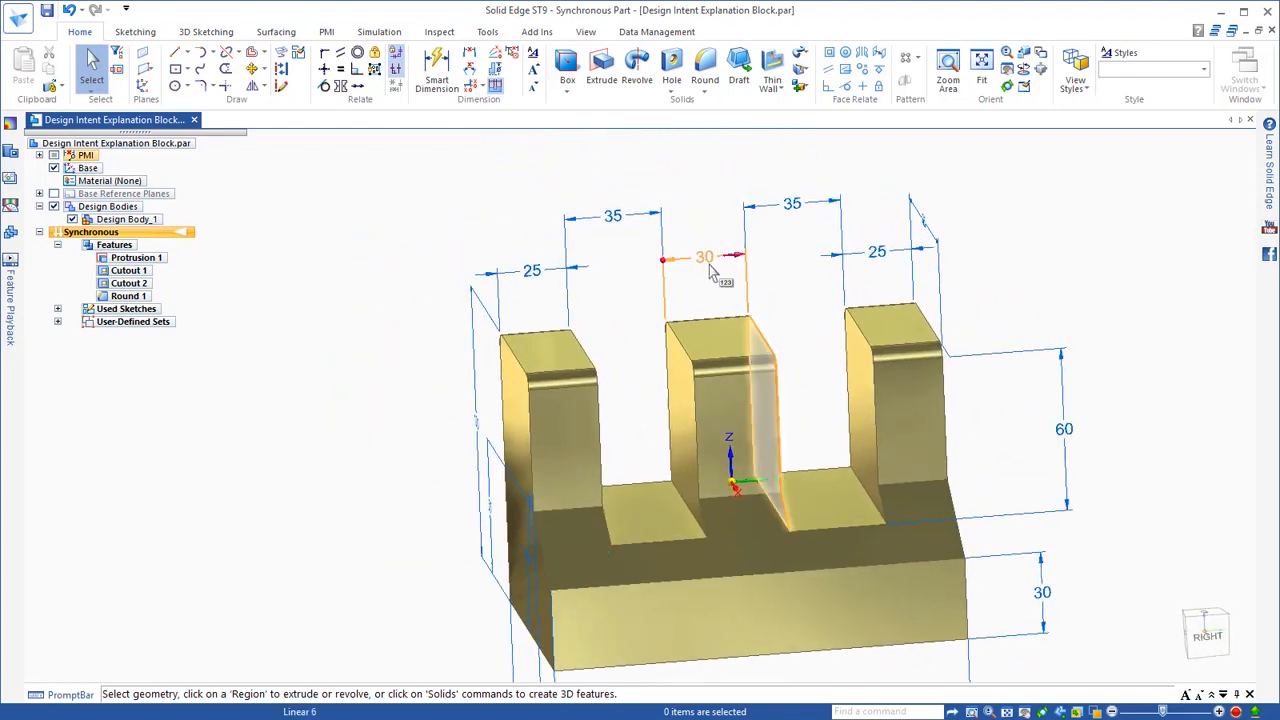
- Try a 40 mm width for the middle post with the slot dimensions unlocked, and undo the change
left_click(710, 268)
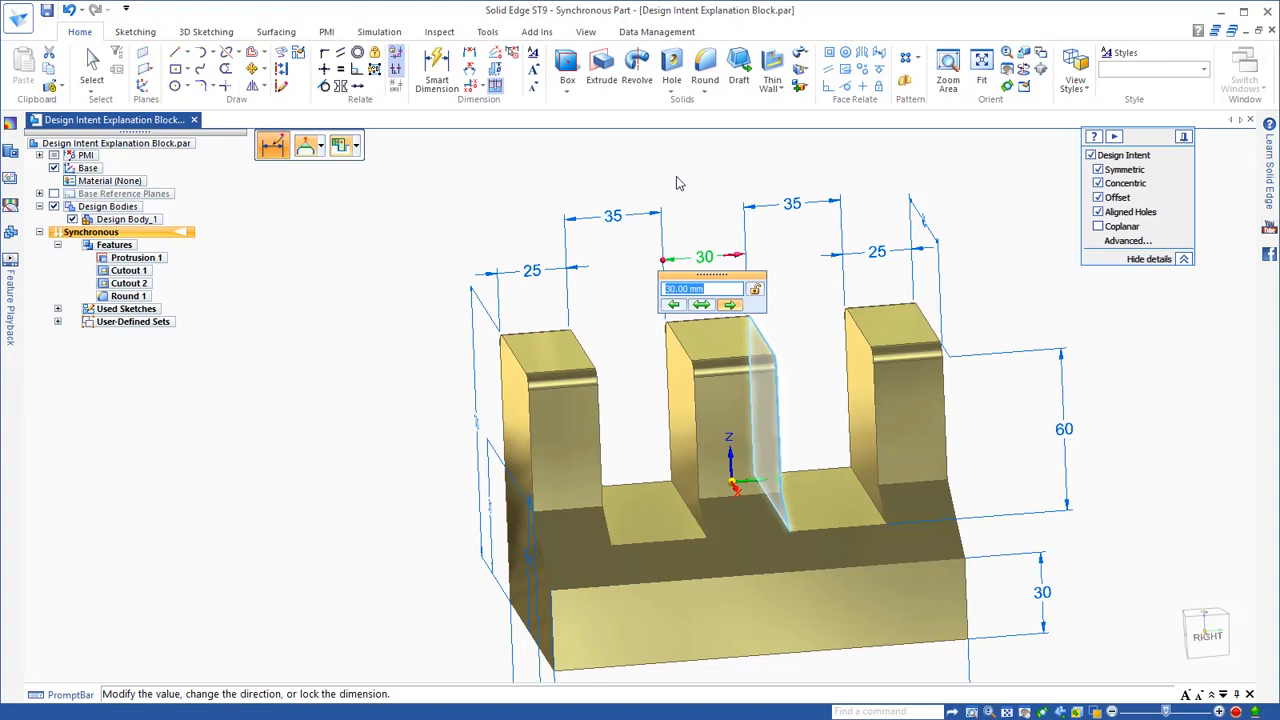
type("40")
key("Return")
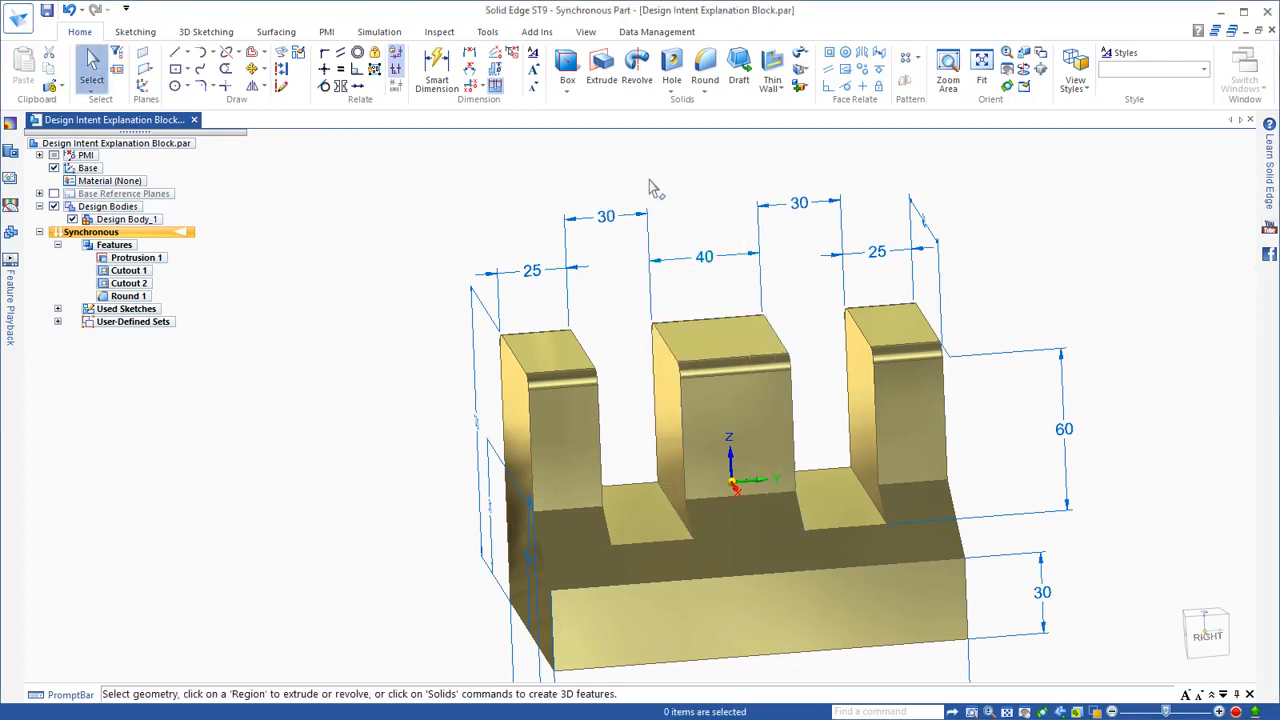
left_click(70, 12)
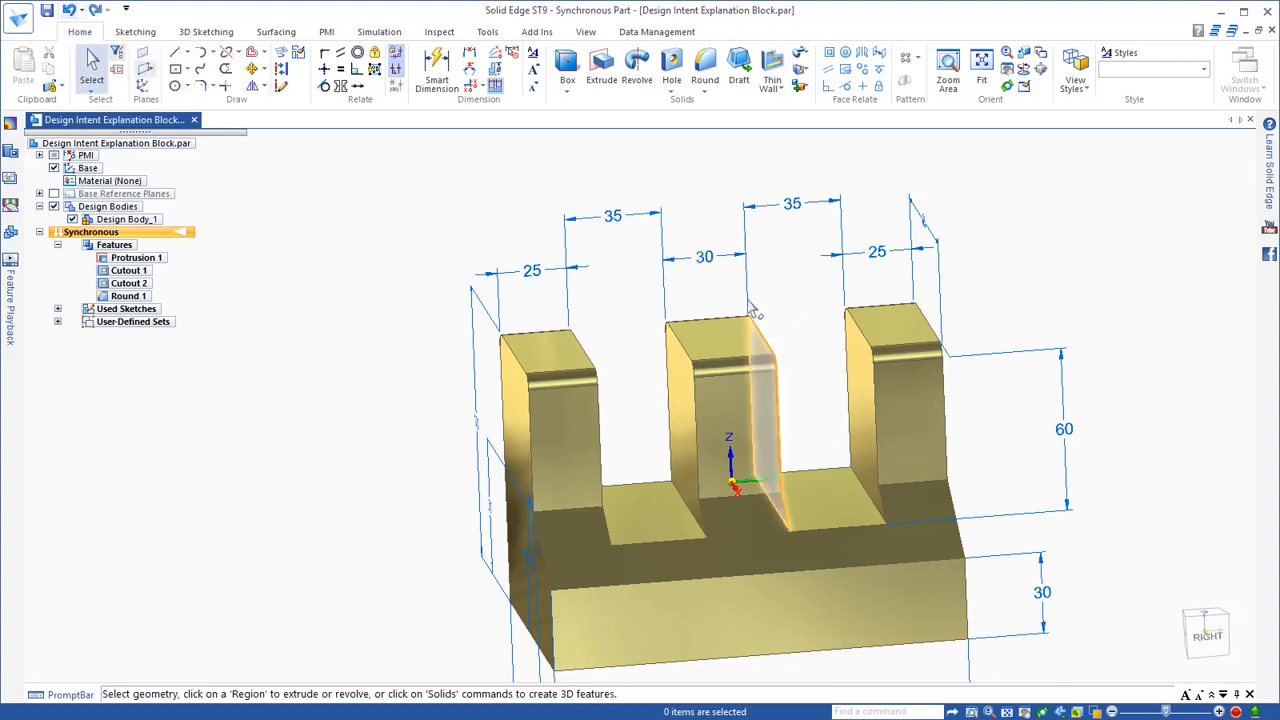
- Lock the width dimensions of both slots beside the middle post
left_click(610, 216)
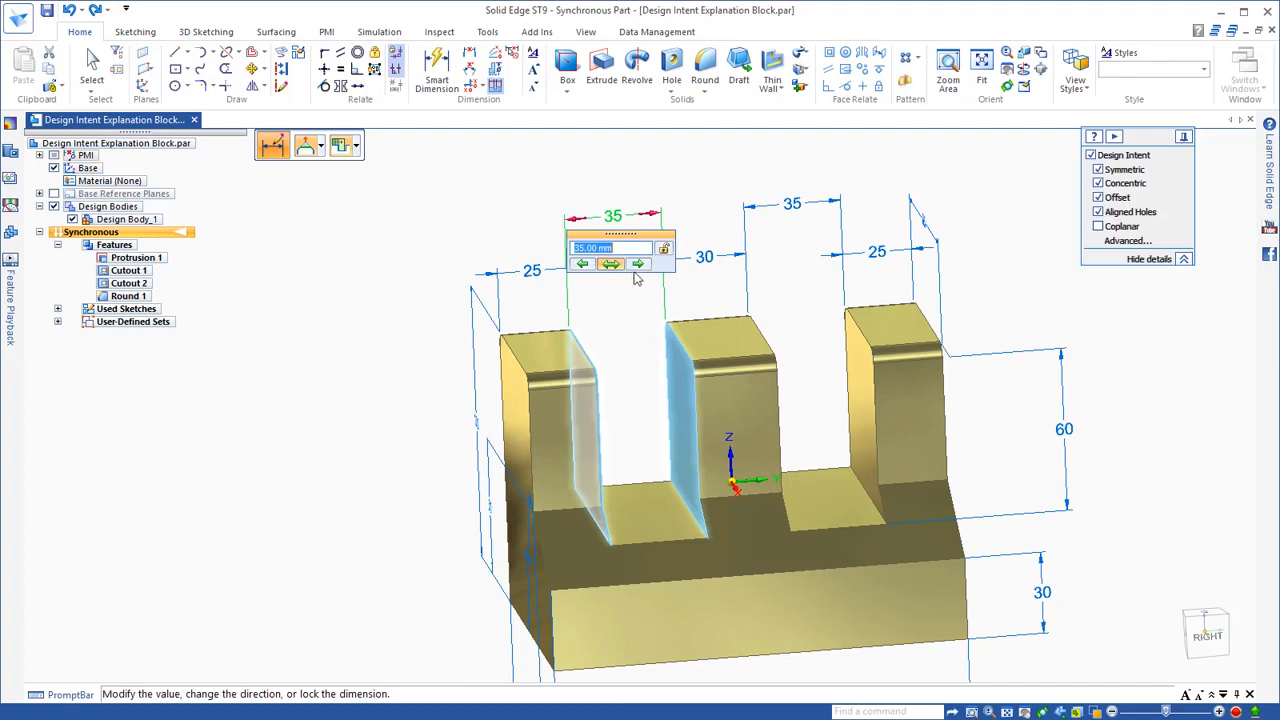
key("Escape")
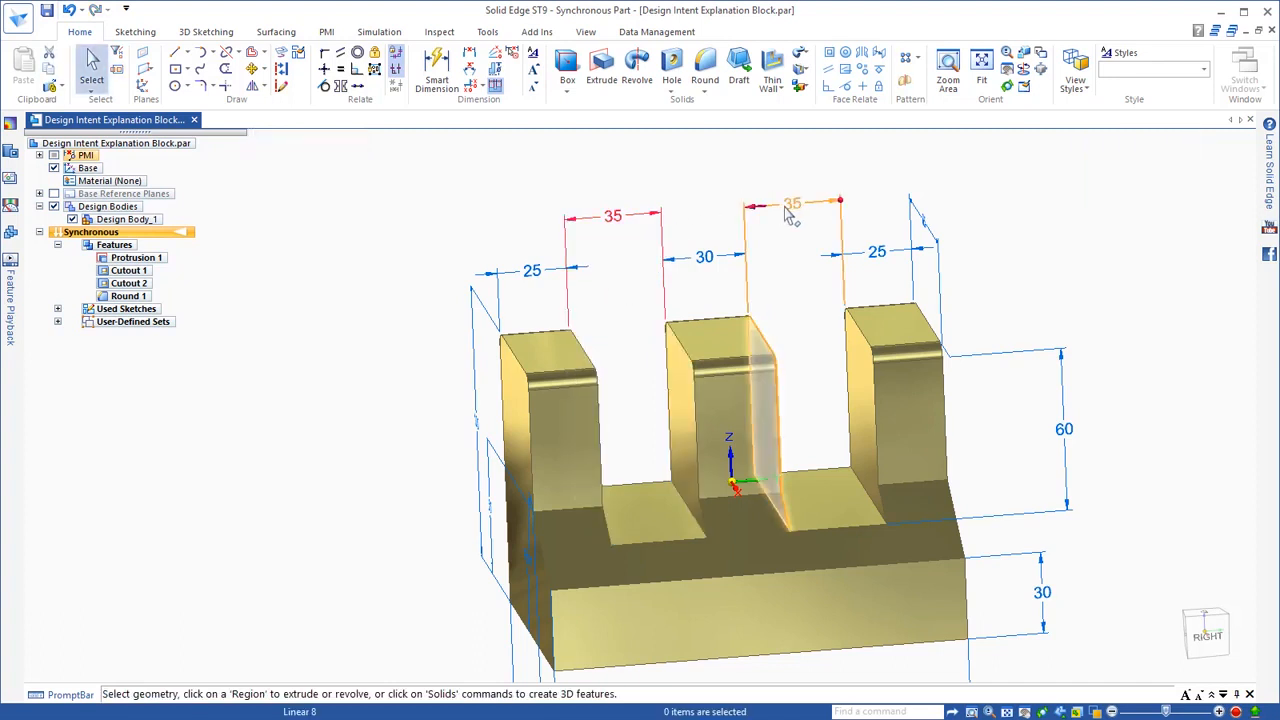
left_click(790, 205)
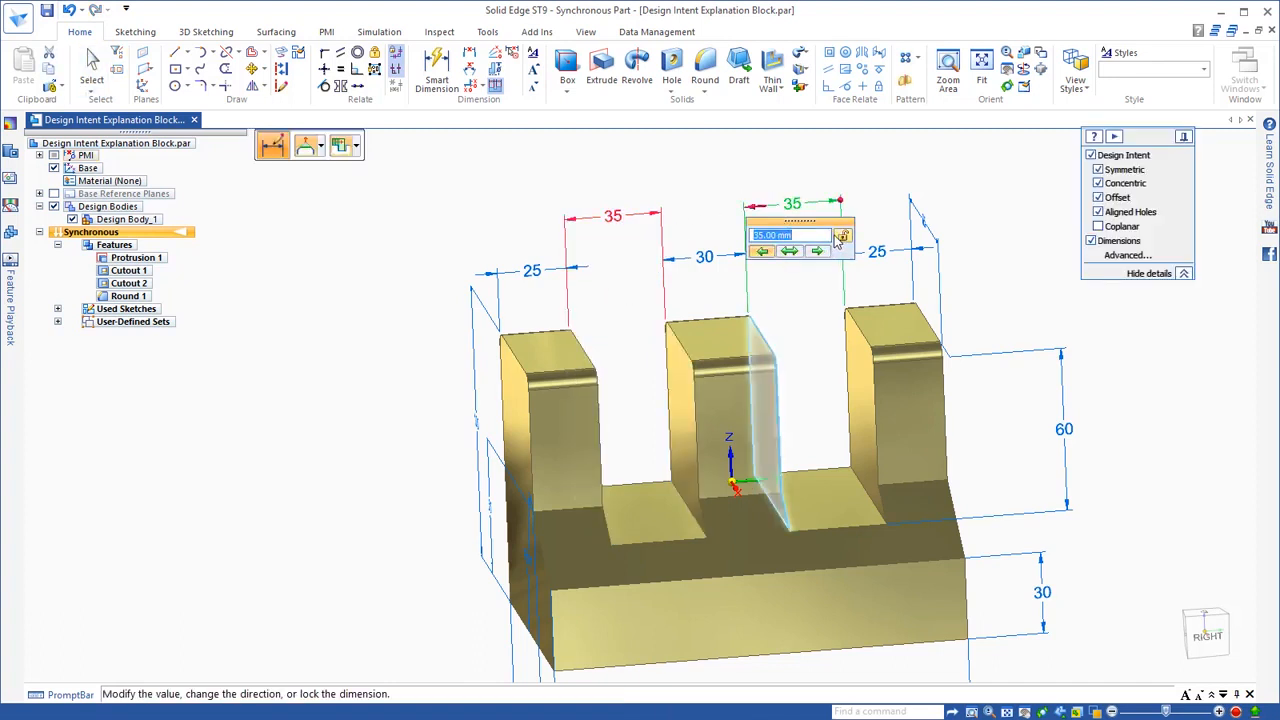
key("Escape")
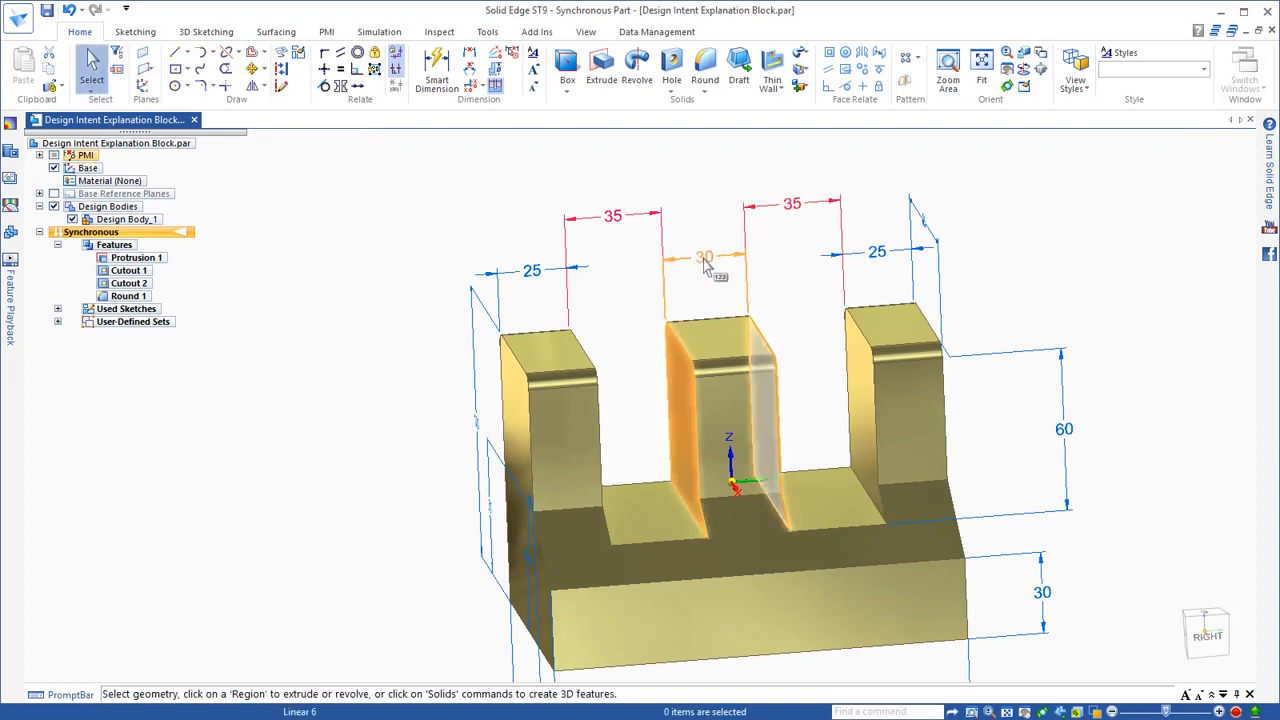
- Set the middle post's width to 40 mm, changing both sides symmetrically, and return to the isometric view
left_click(705, 257)
type("40")
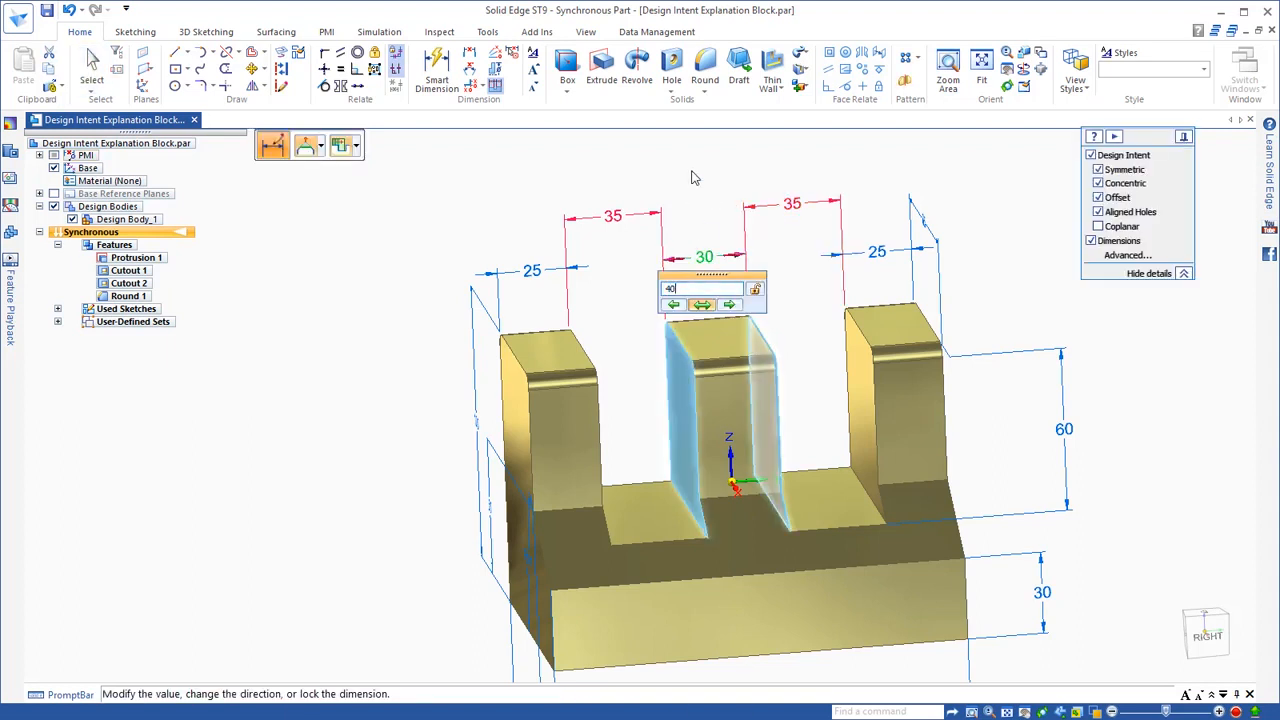
key("Return")
key("Escape")
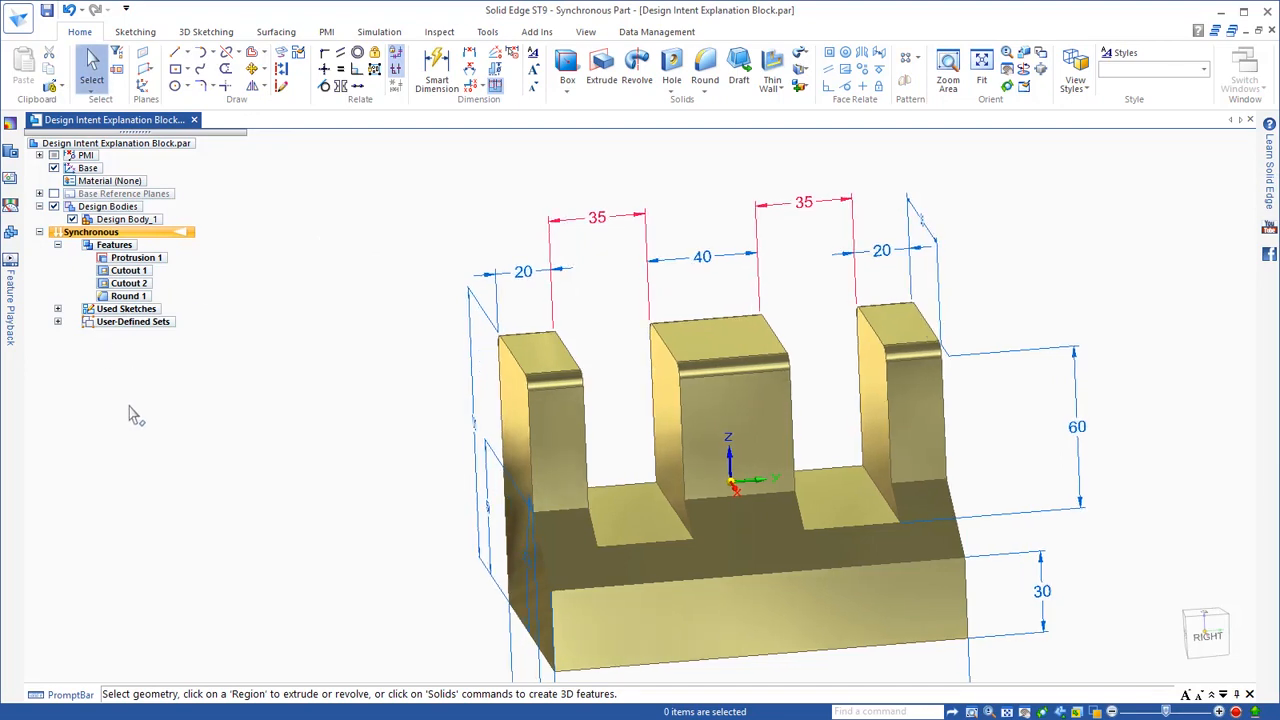
key("ctrl+i")
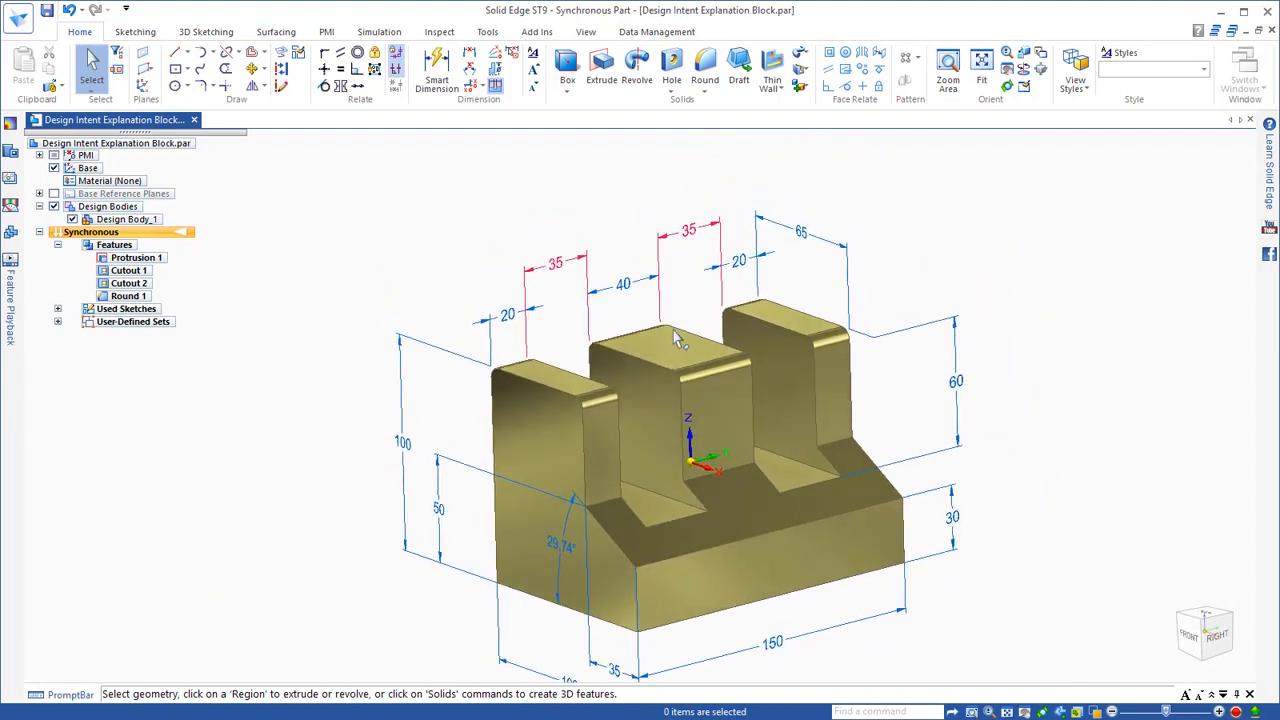
- Raise only the middle post's top face above the outer posts, with the Coplanar design intent relation turned off
left_click(675, 365)
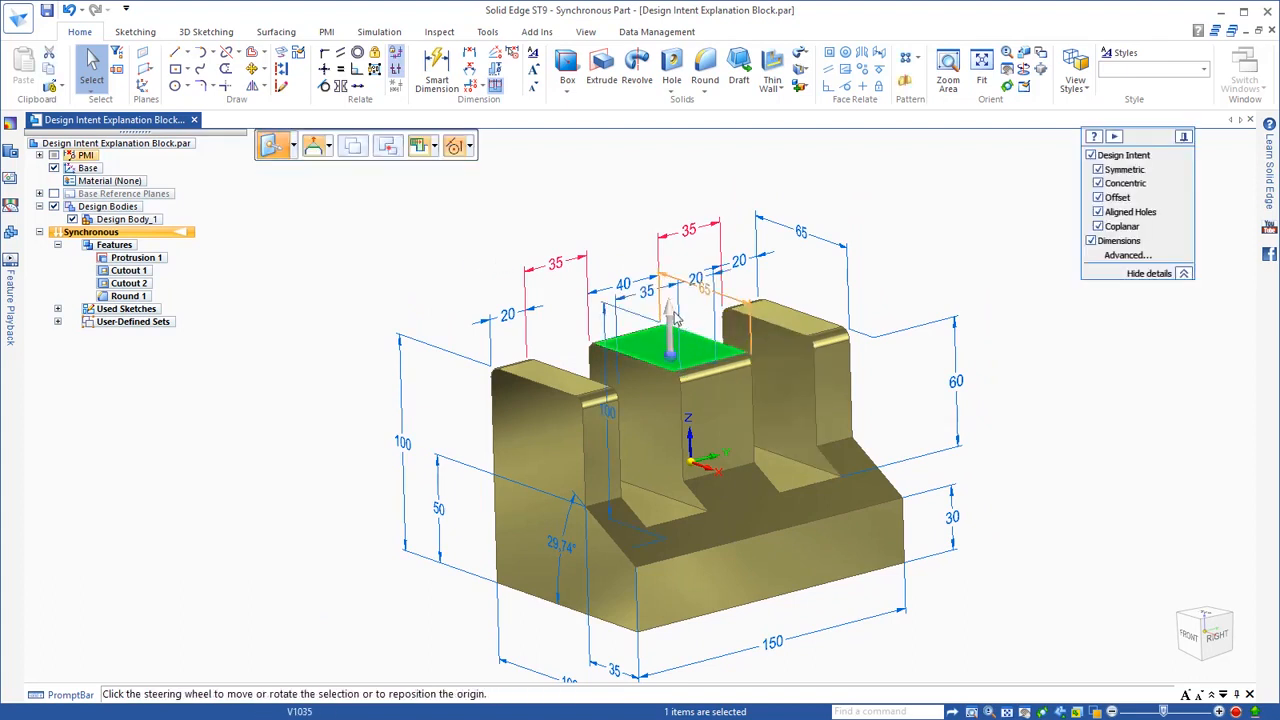
left_click(675, 318)
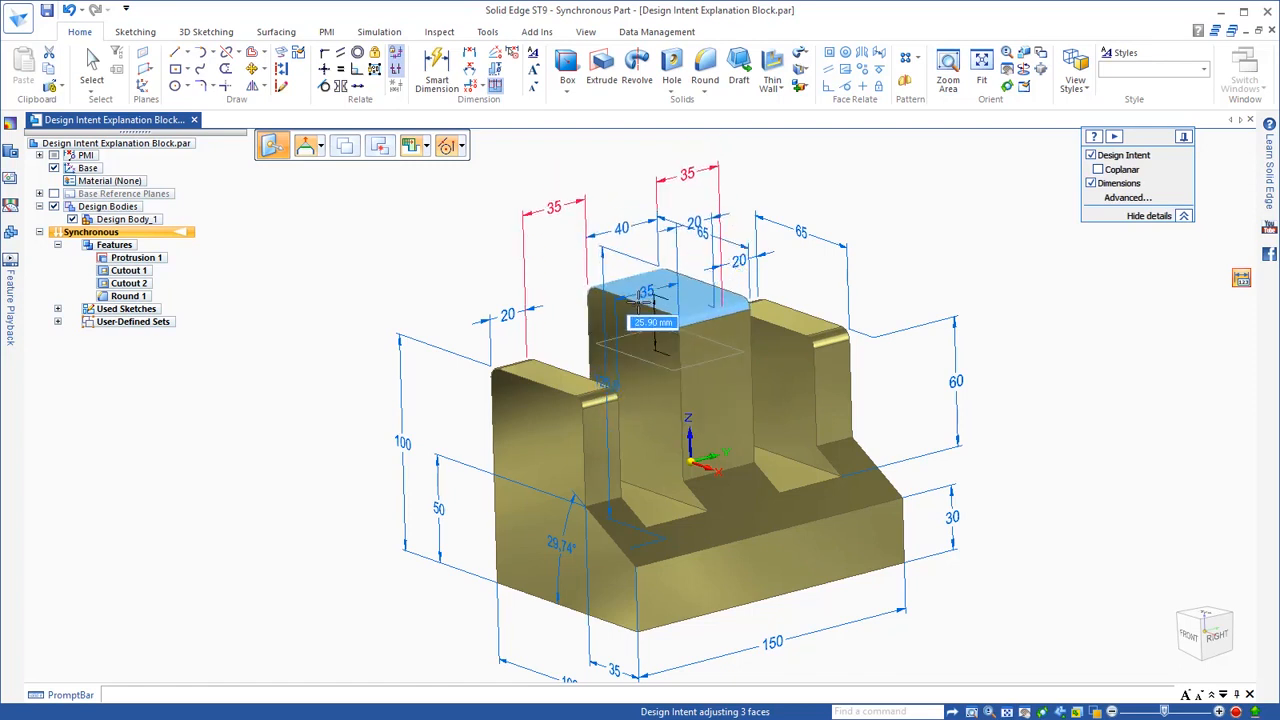
key("Return")
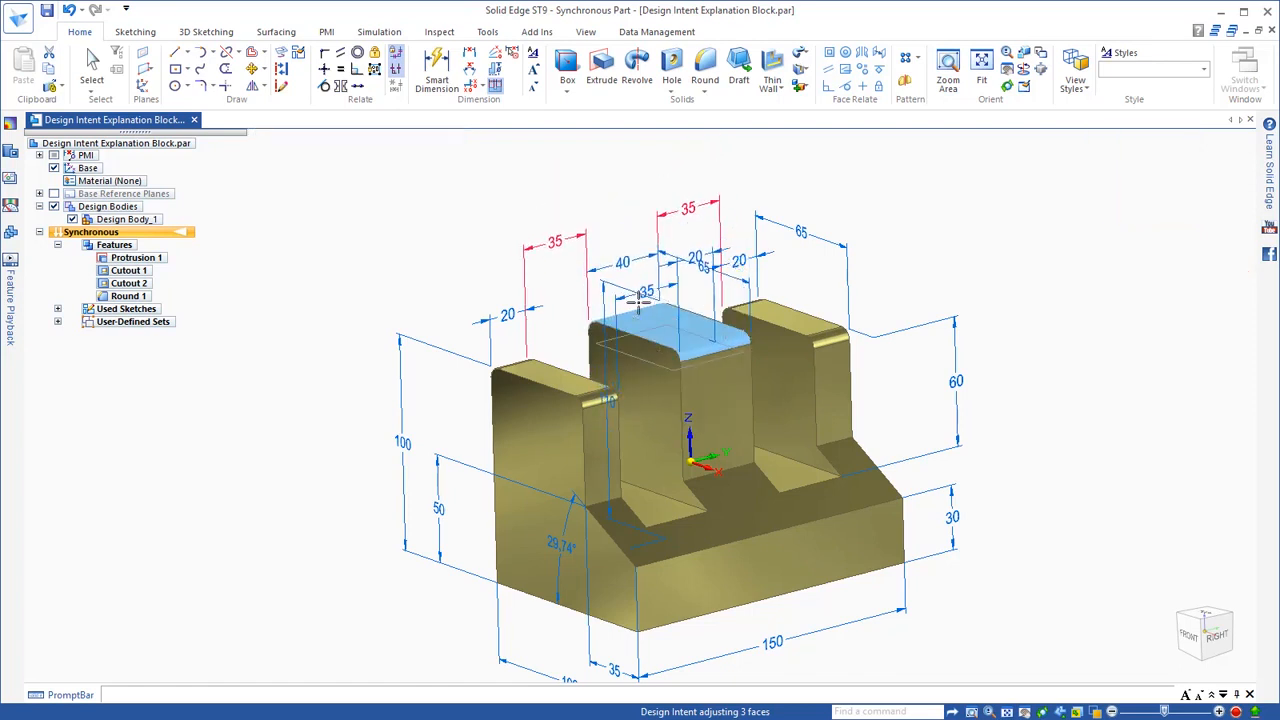
left_click(381, 278)
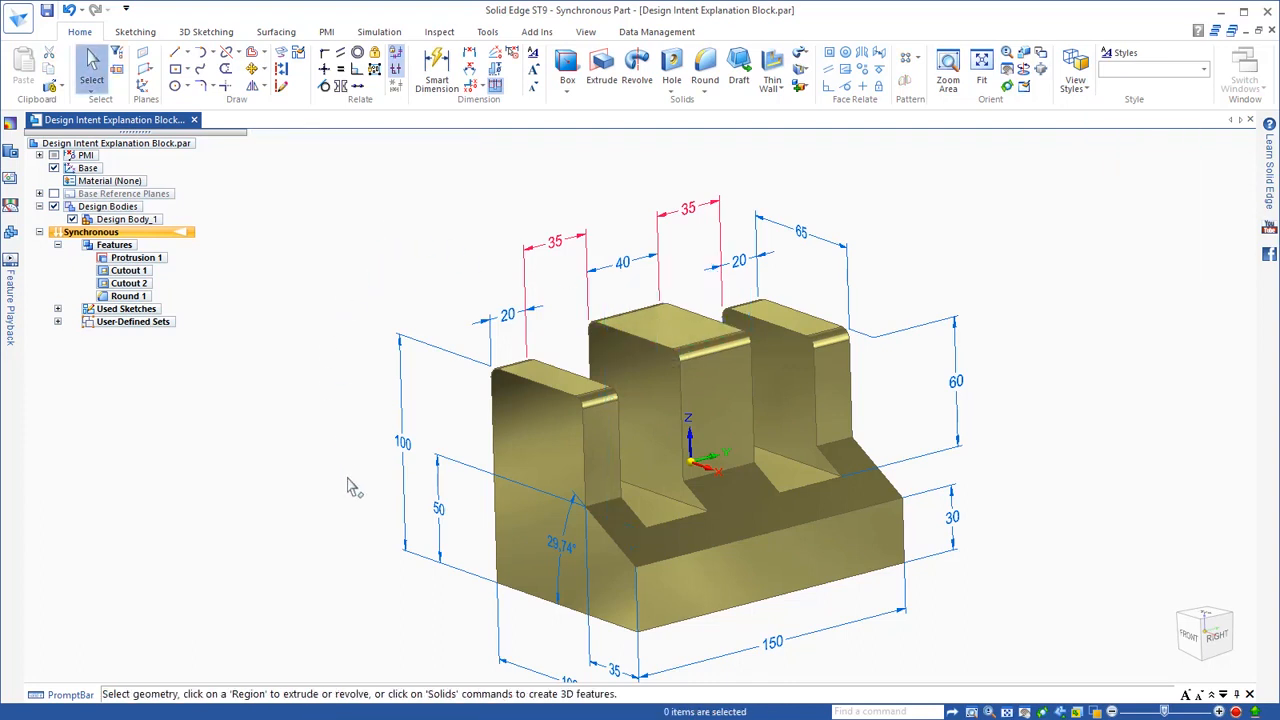
- Set the sloped front face's angle to the bottom face to 35°, moving only the sloped face
middle_click_drag(352, 487, 577, 531)
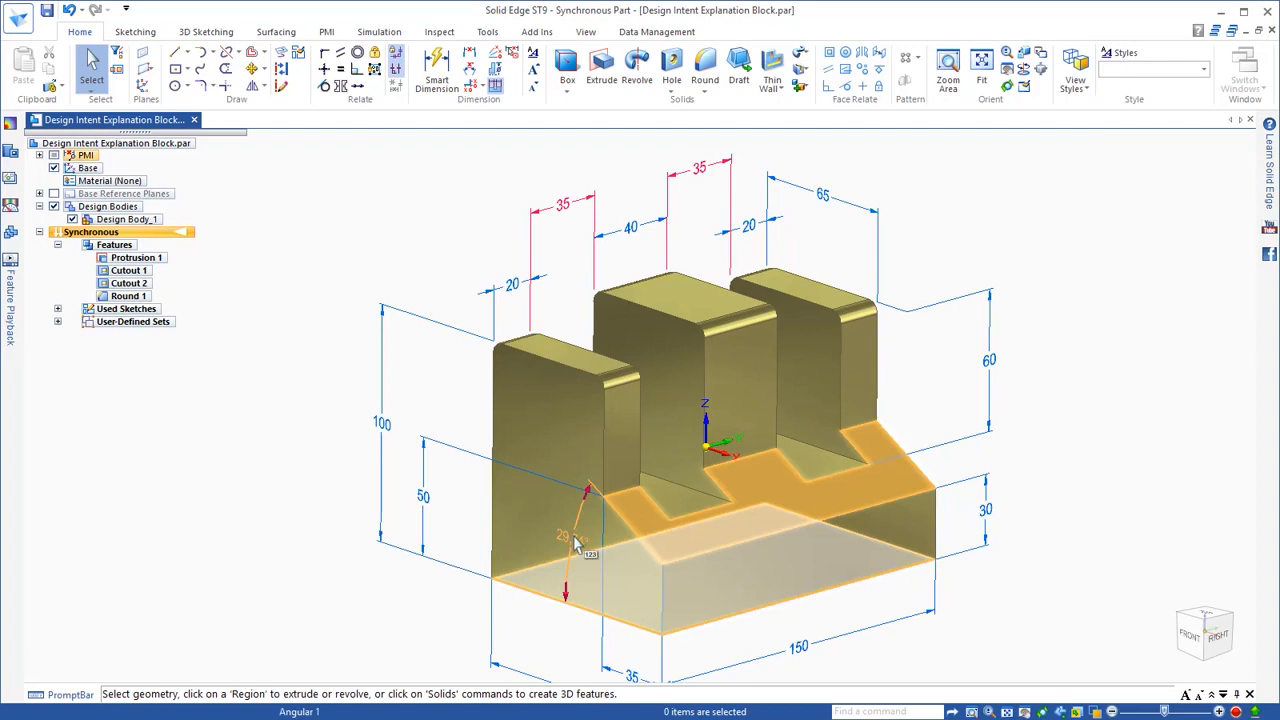
left_click(577, 541)
left_click(591, 591)
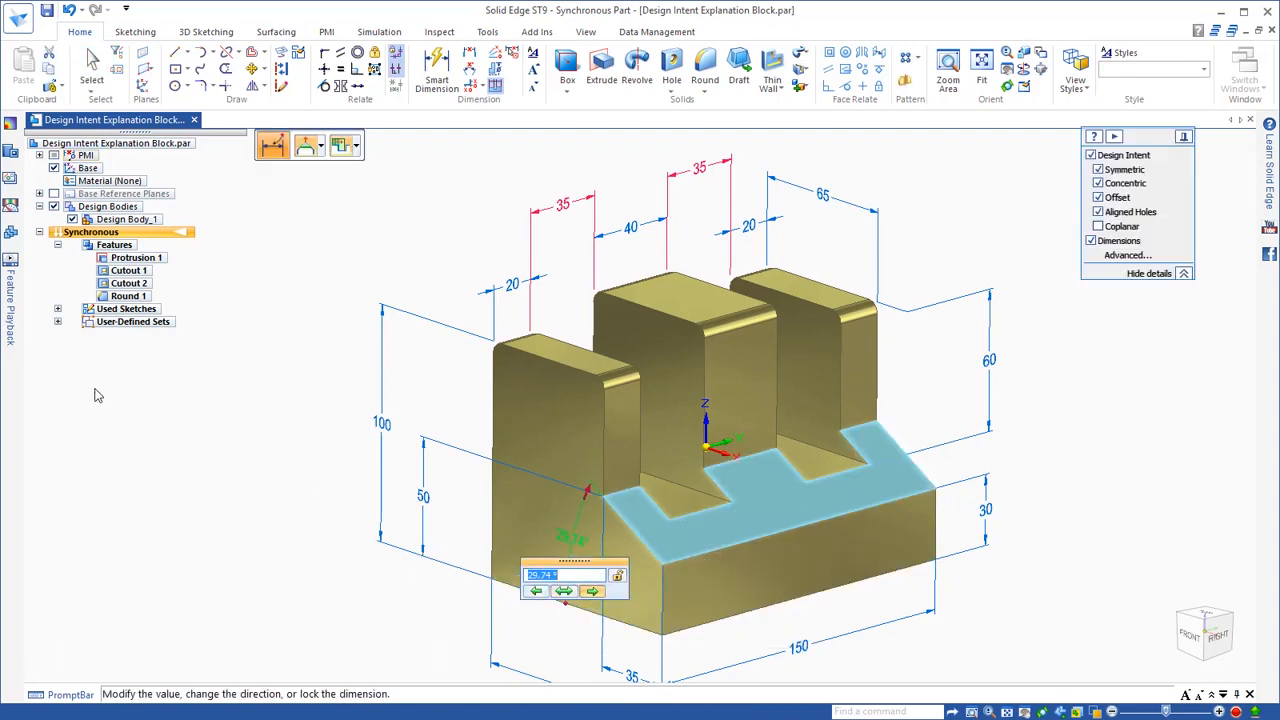
type("35")
key("Return")
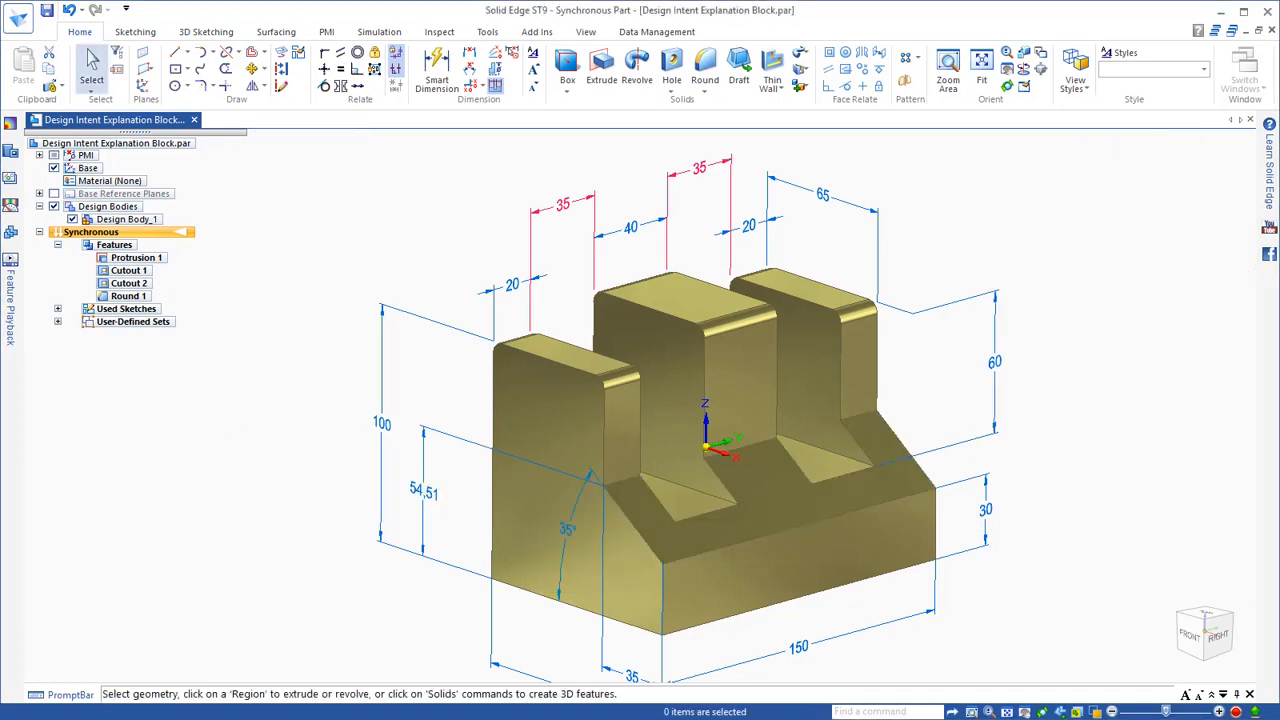
middle_click_drag(1150, 496, 1097, 490)
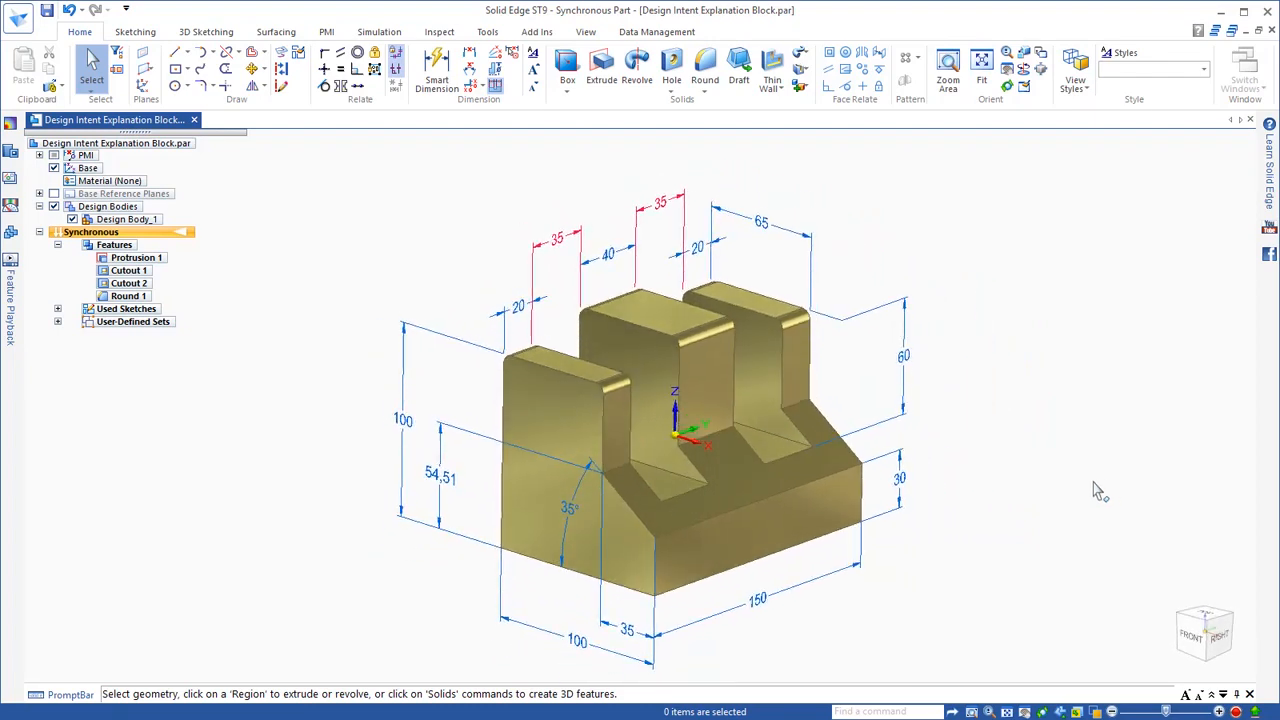